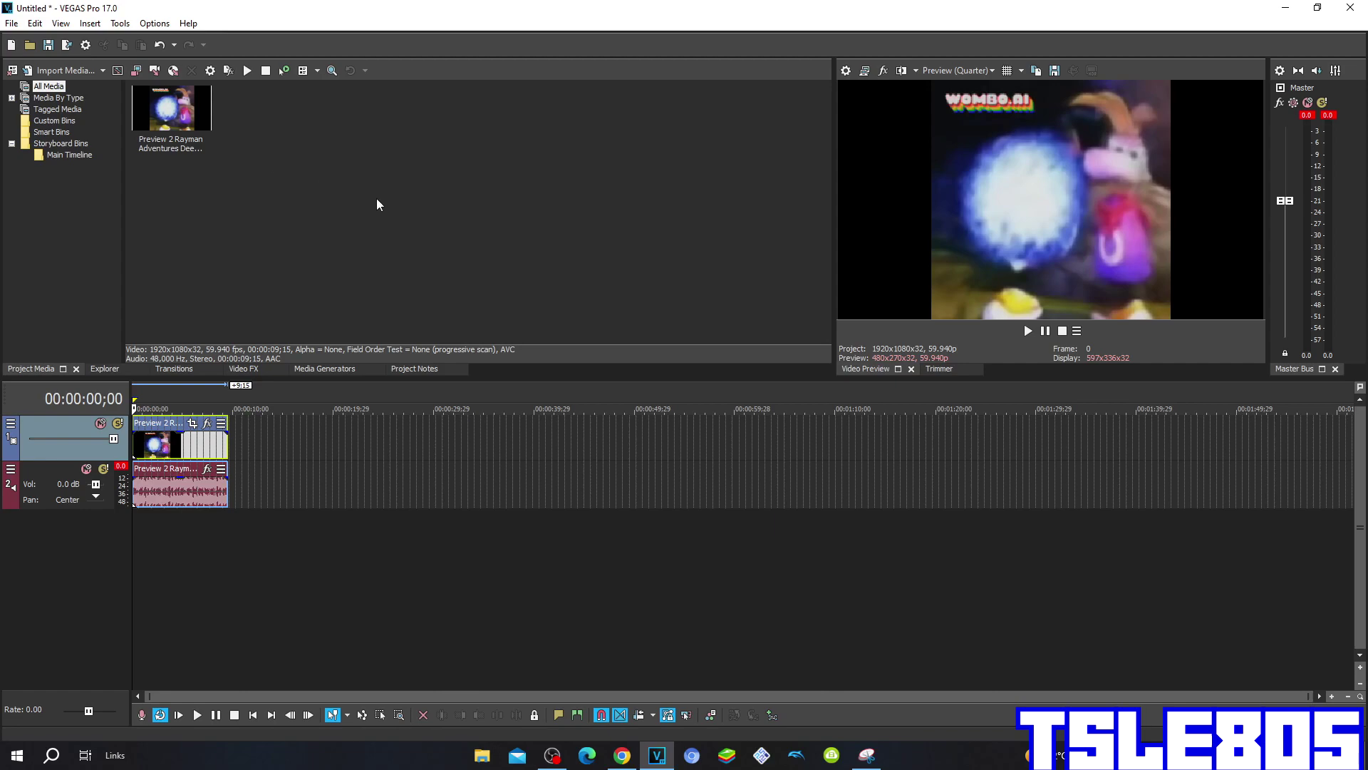
Apply the default Invert effect to the video clip.
{"action": "left_click_drag", "start_coordinate": [438, 244], "coordinate": [180, 71]}
{"action": "left_click", "coordinate": [237, 369]}
{"action": "scroll", "coordinate": [107, 299], "scroll_direction": "down", "scroll_amount": 10}
{"action": "scroll", "coordinate": [107, 293], "scroll_direction": "down", "scroll_amount": 15}
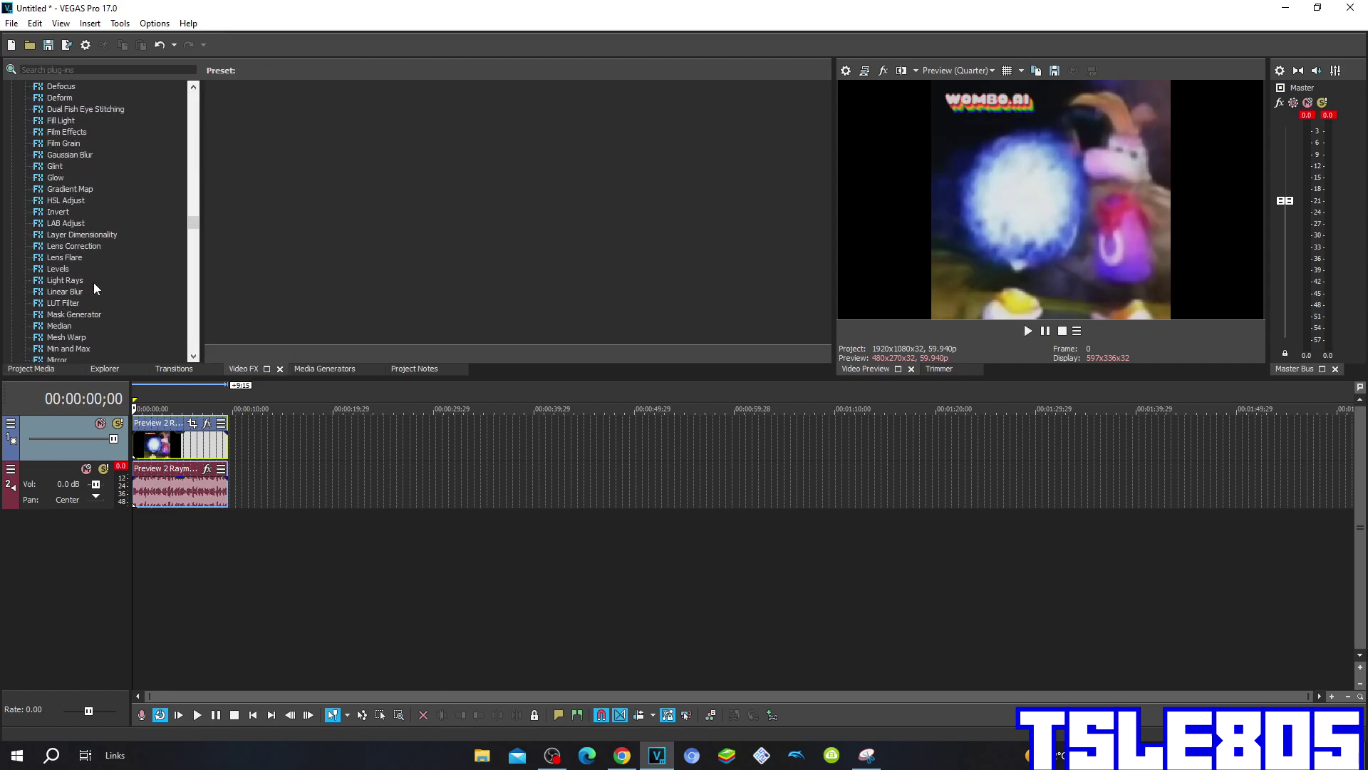
{"action": "left_click", "coordinate": [70, 211]}
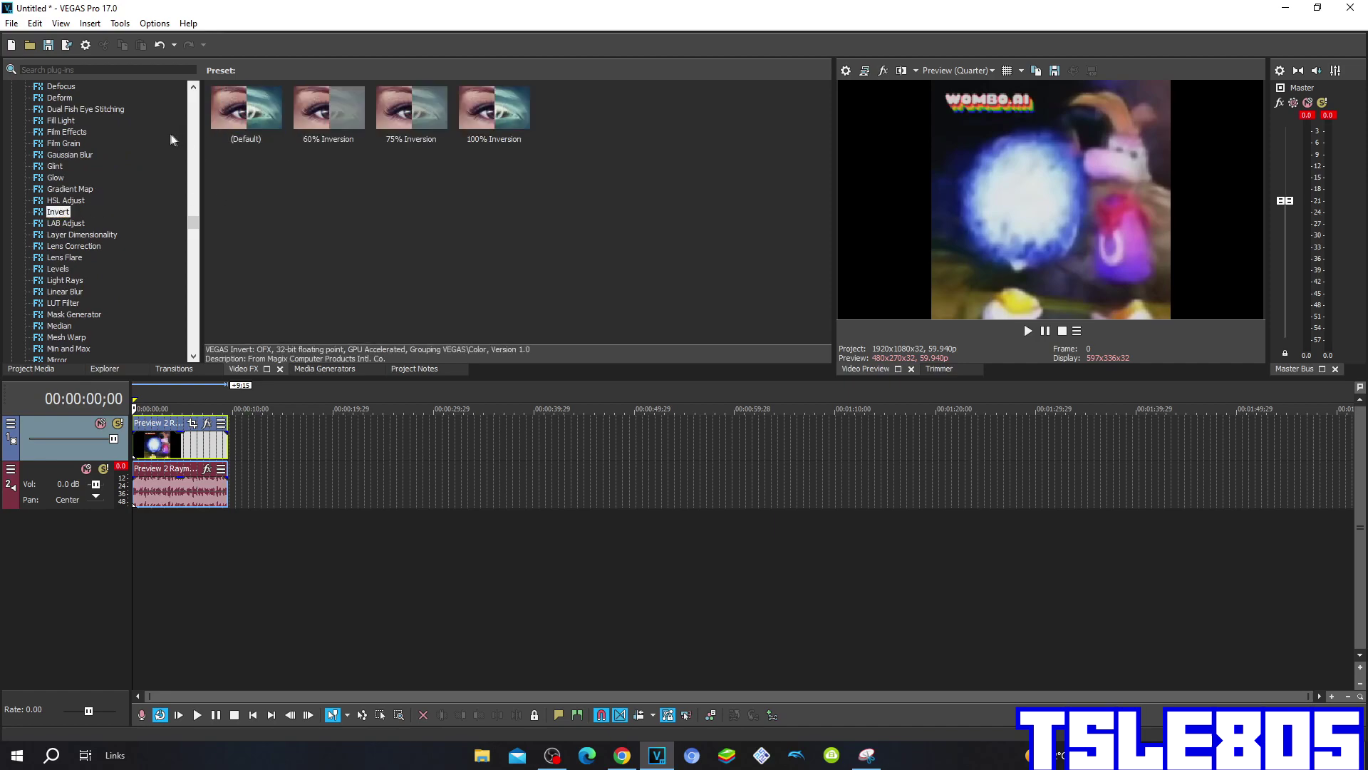
{"action": "left_click_drag", "start_coordinate": [249, 114], "coordinate": [201, 438]}
{"action": "left_click", "coordinate": [994, 185]}
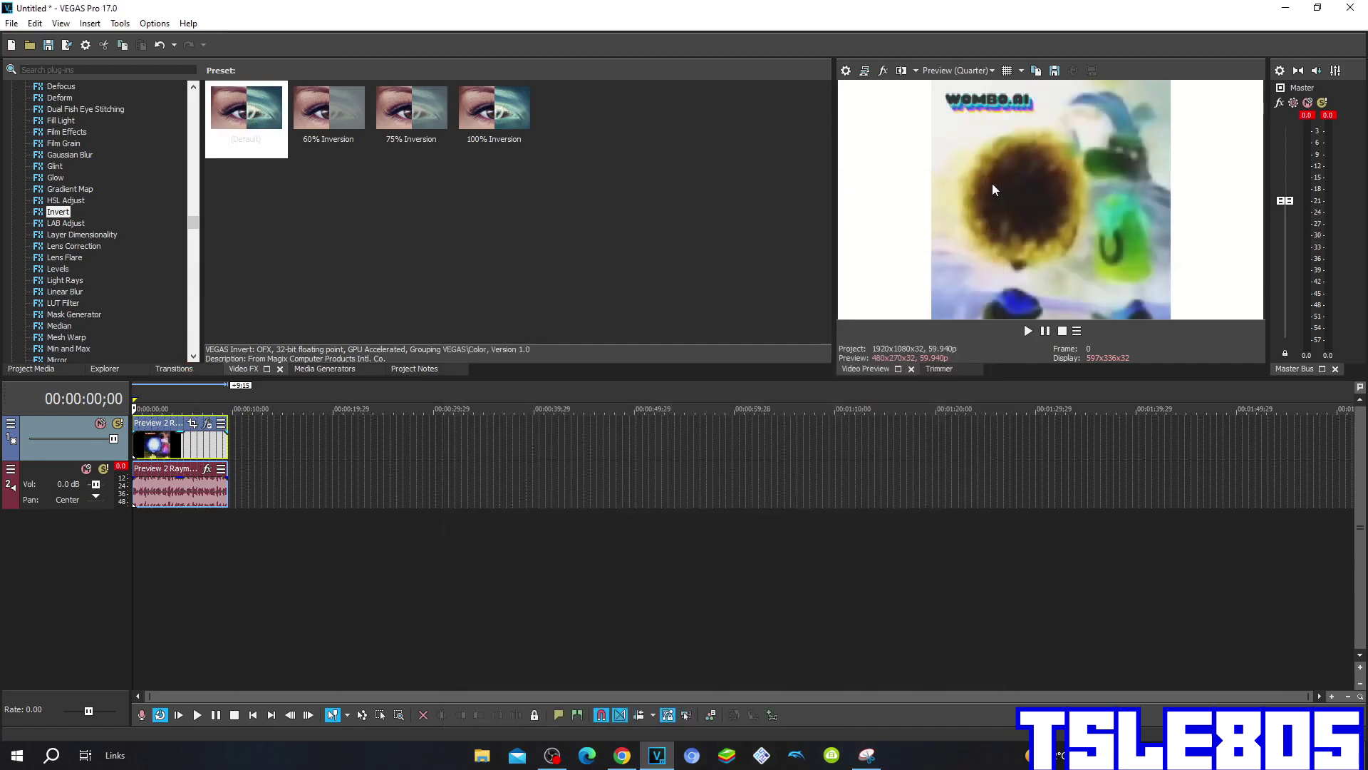
Add HSL Adjust's Invert Color preset (hue 0.500) to the clip for a blue-shifted look.
{"action": "left_click", "coordinate": [74, 201]}
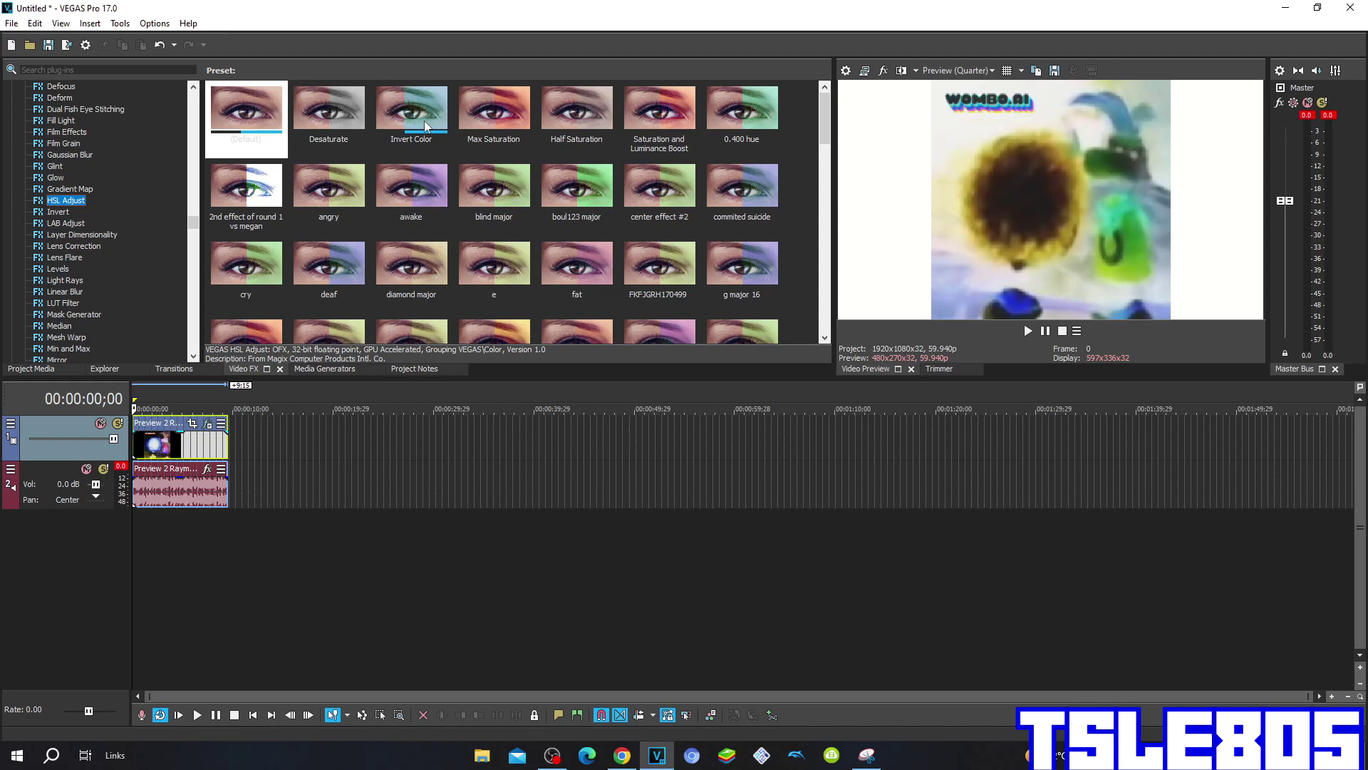
{"action": "left_click_drag", "start_coordinate": [422, 120], "coordinate": [223, 378]}
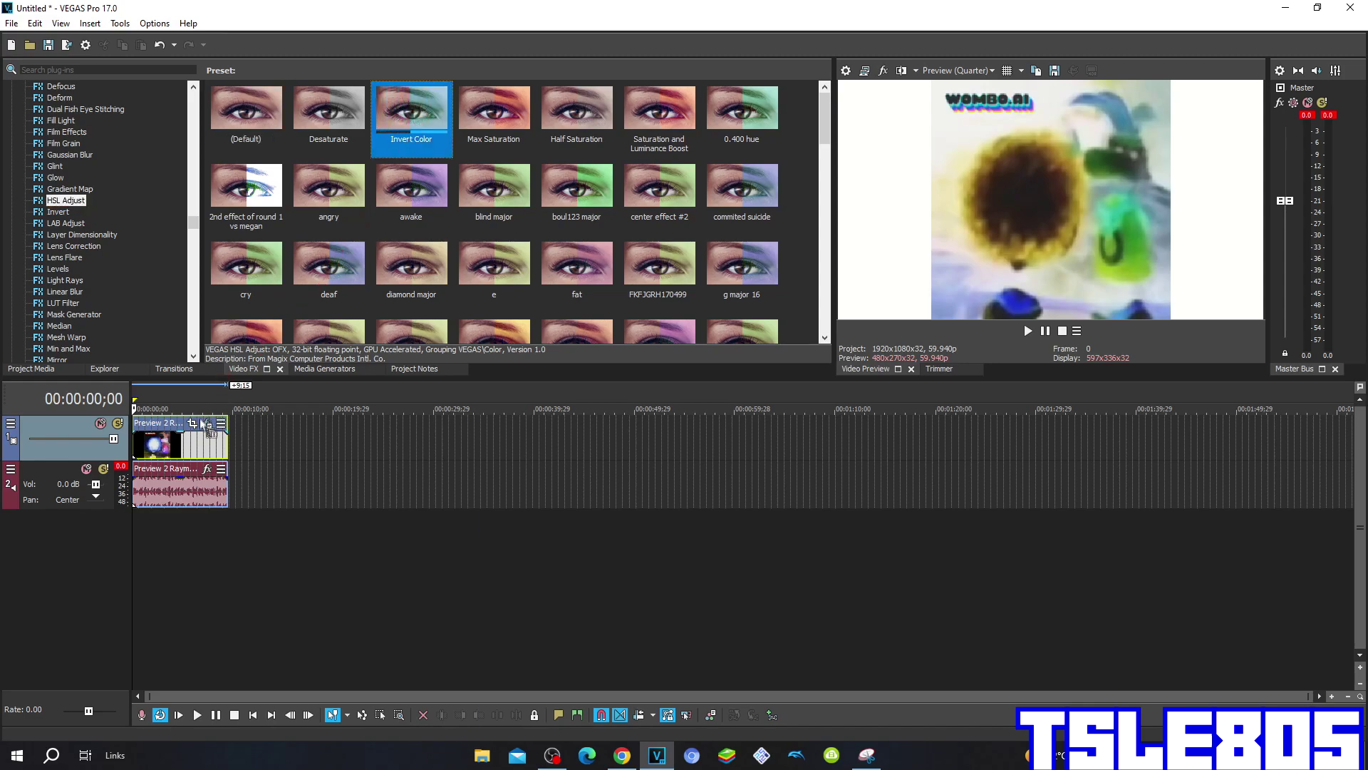
{"action": "left_click_drag", "start_coordinate": [202, 423], "coordinate": [204, 426]}
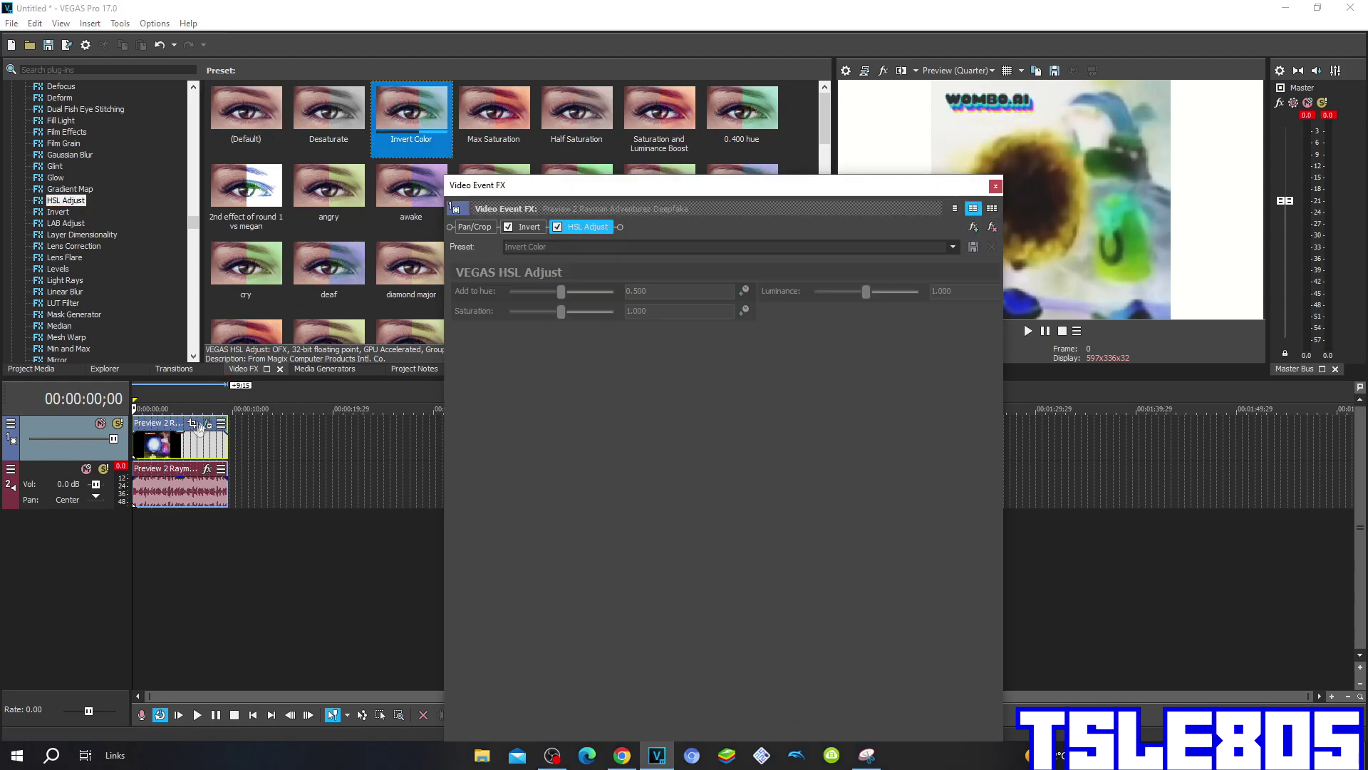
{"action": "left_click", "coordinate": [995, 188]}
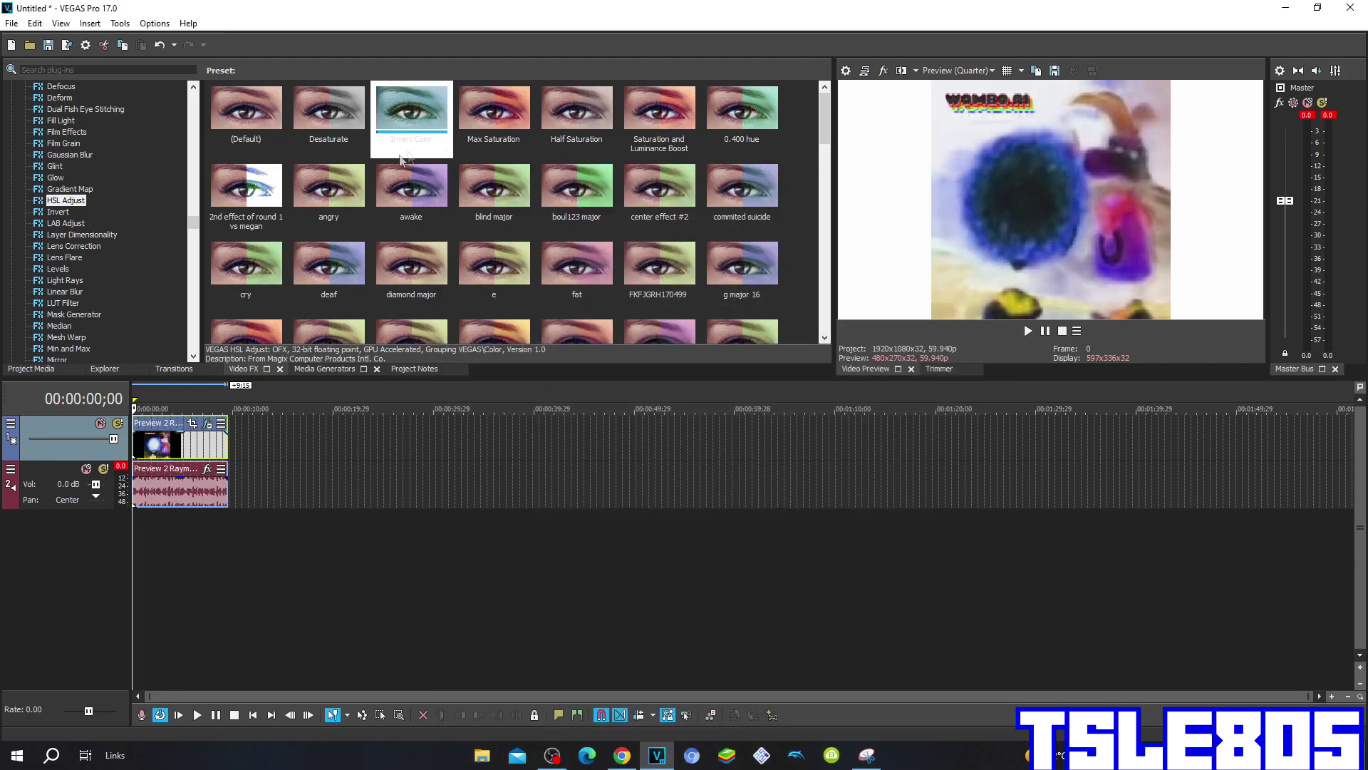
Apply NewBlue ME Earthquake's Big One preset (Magnitude 100, Velocity 100) to the video clip.
{"action": "scroll", "coordinate": [164, 224], "scroll_direction": "down", "scroll_amount": 10}
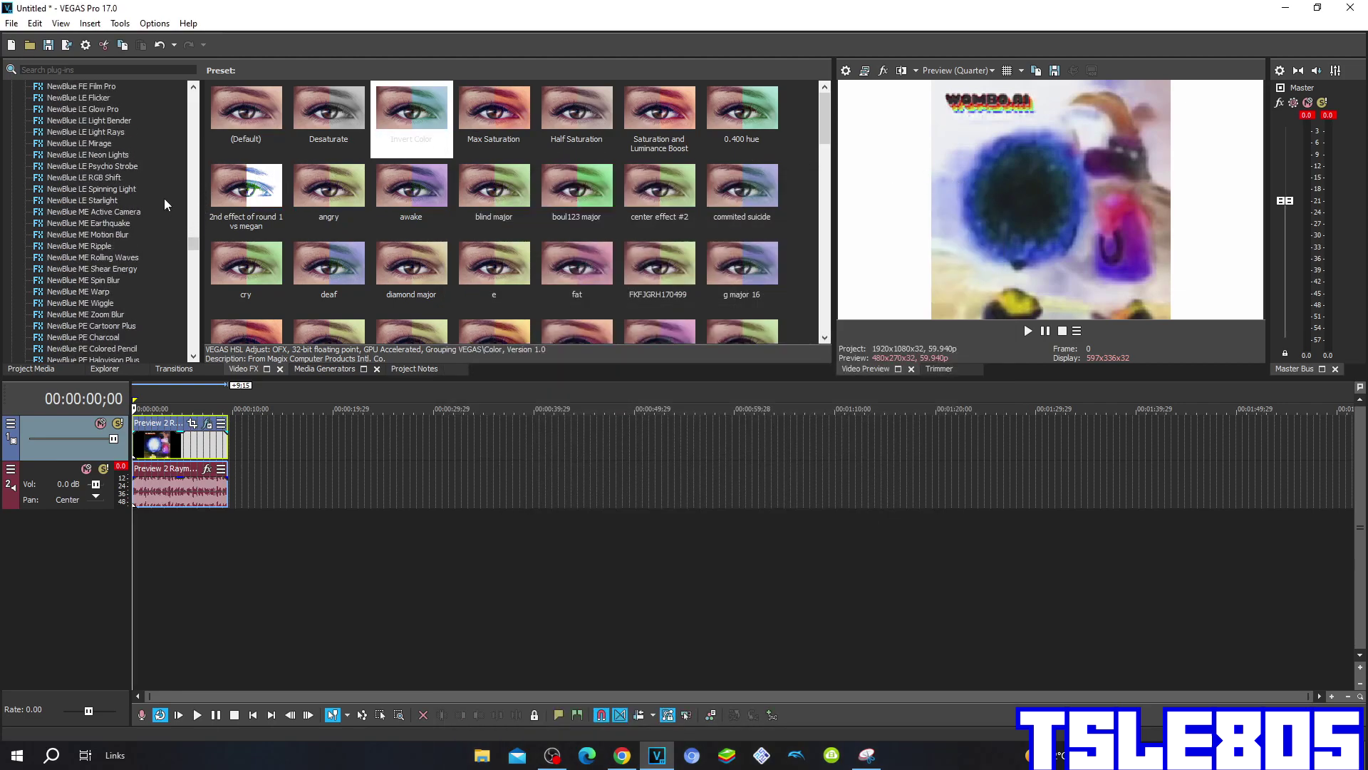
{"action": "scroll", "coordinate": [126, 198], "scroll_direction": "down", "scroll_amount": 5}
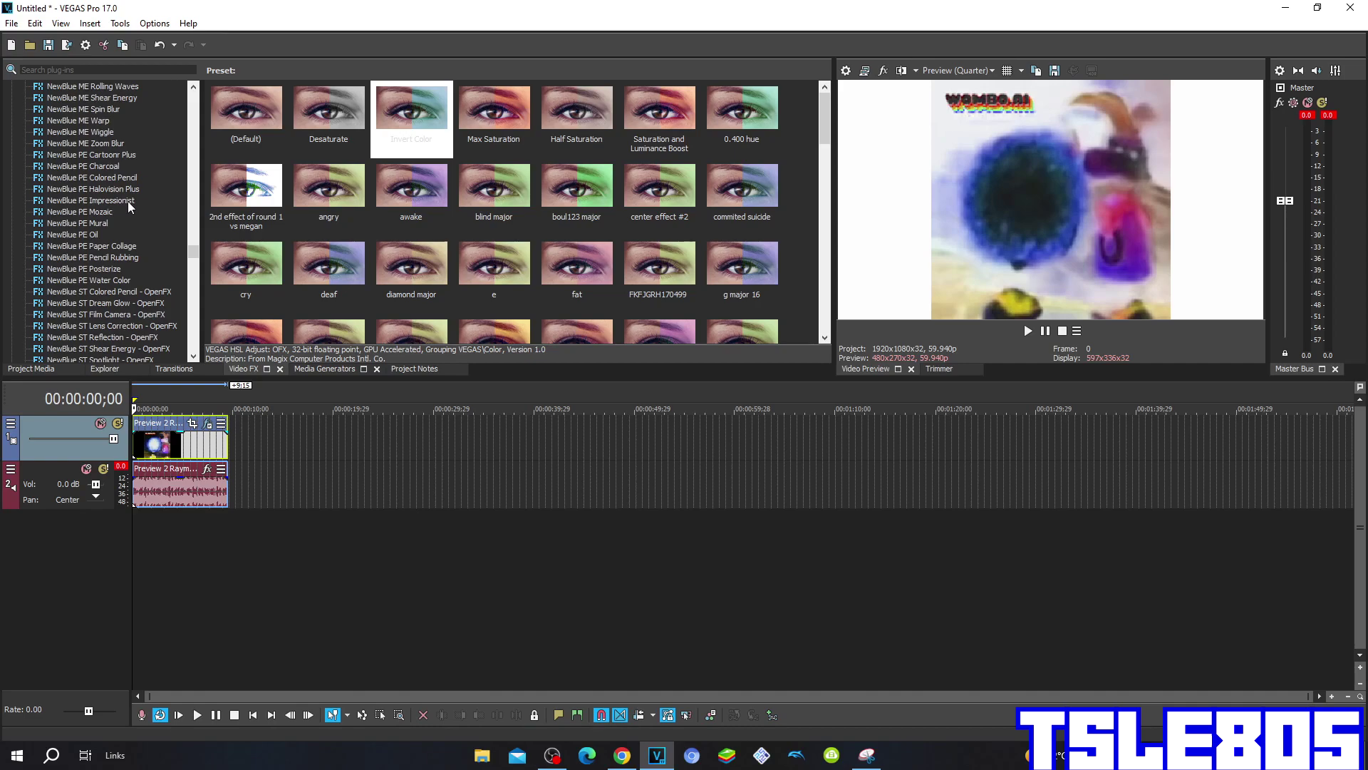
{"action": "scroll", "coordinate": [126, 201], "scroll_direction": "up", "scroll_amount": 3}
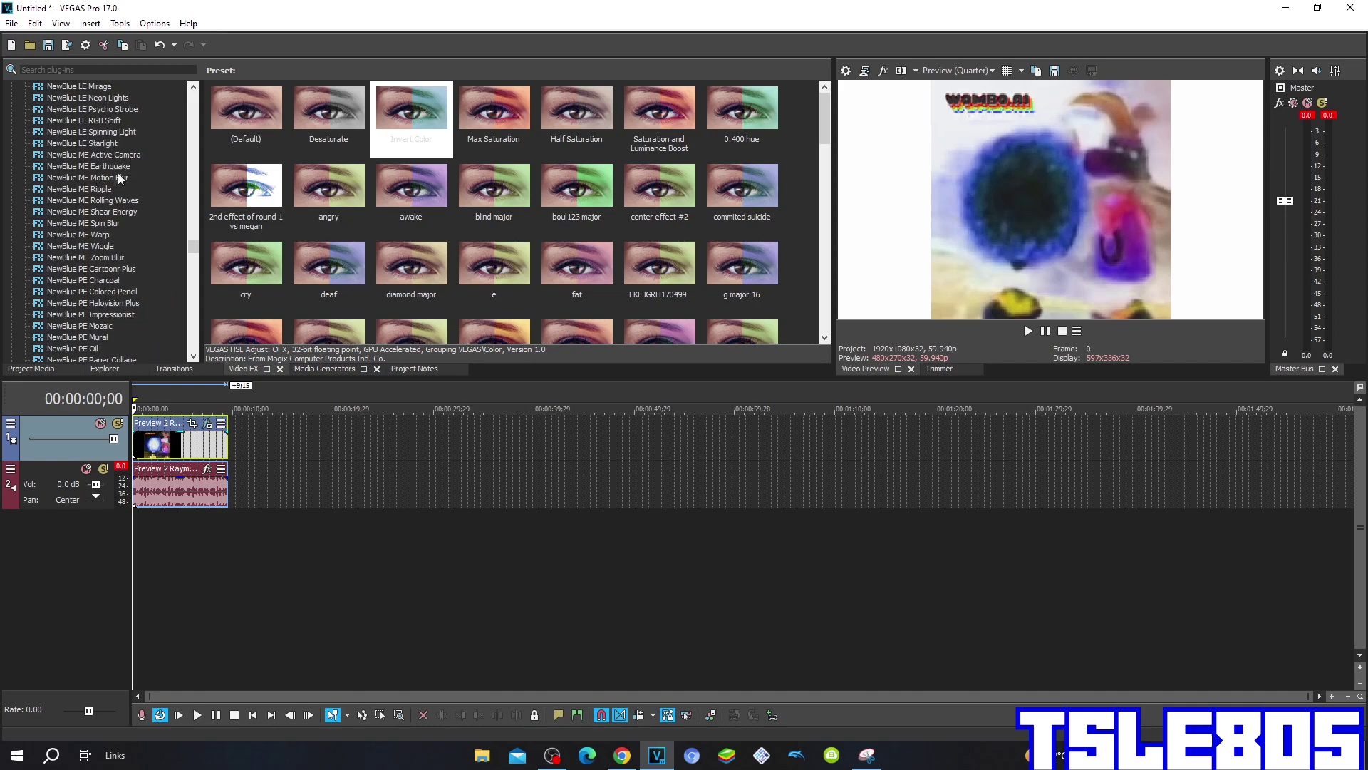
{"action": "scroll", "coordinate": [84, 180], "scroll_direction": "up", "scroll_amount": 5}
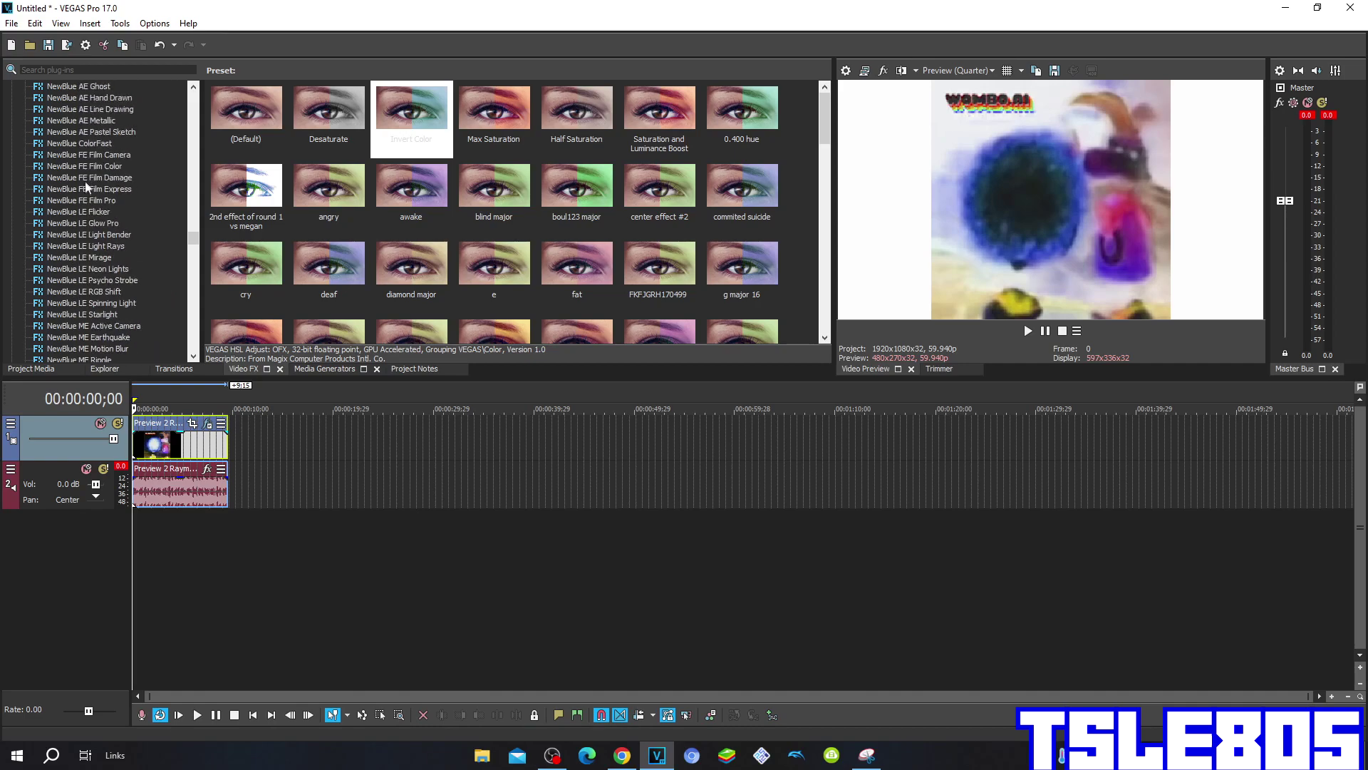
{"action": "scroll", "coordinate": [87, 191], "scroll_direction": "down", "scroll_amount": 7}
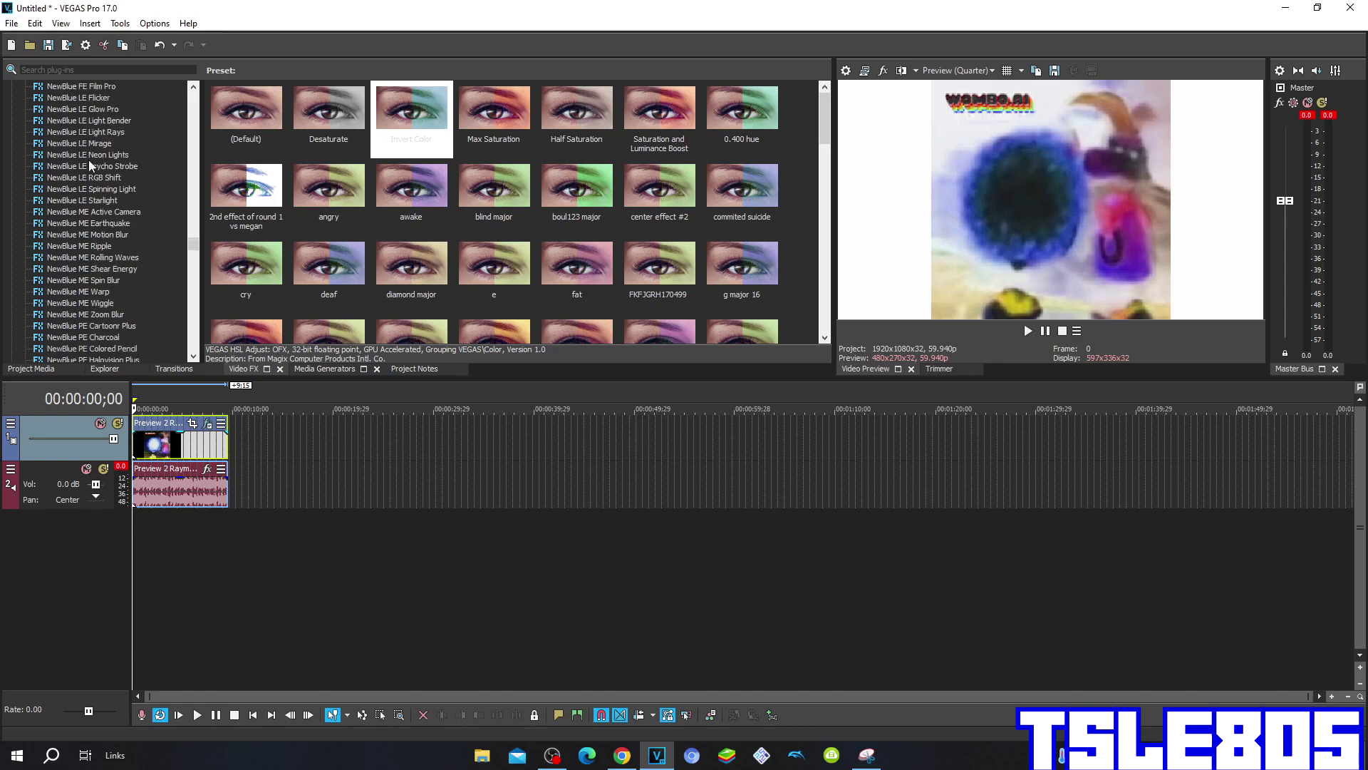
{"action": "scroll", "coordinate": [88, 157], "scroll_direction": "down", "scroll_amount": 9}
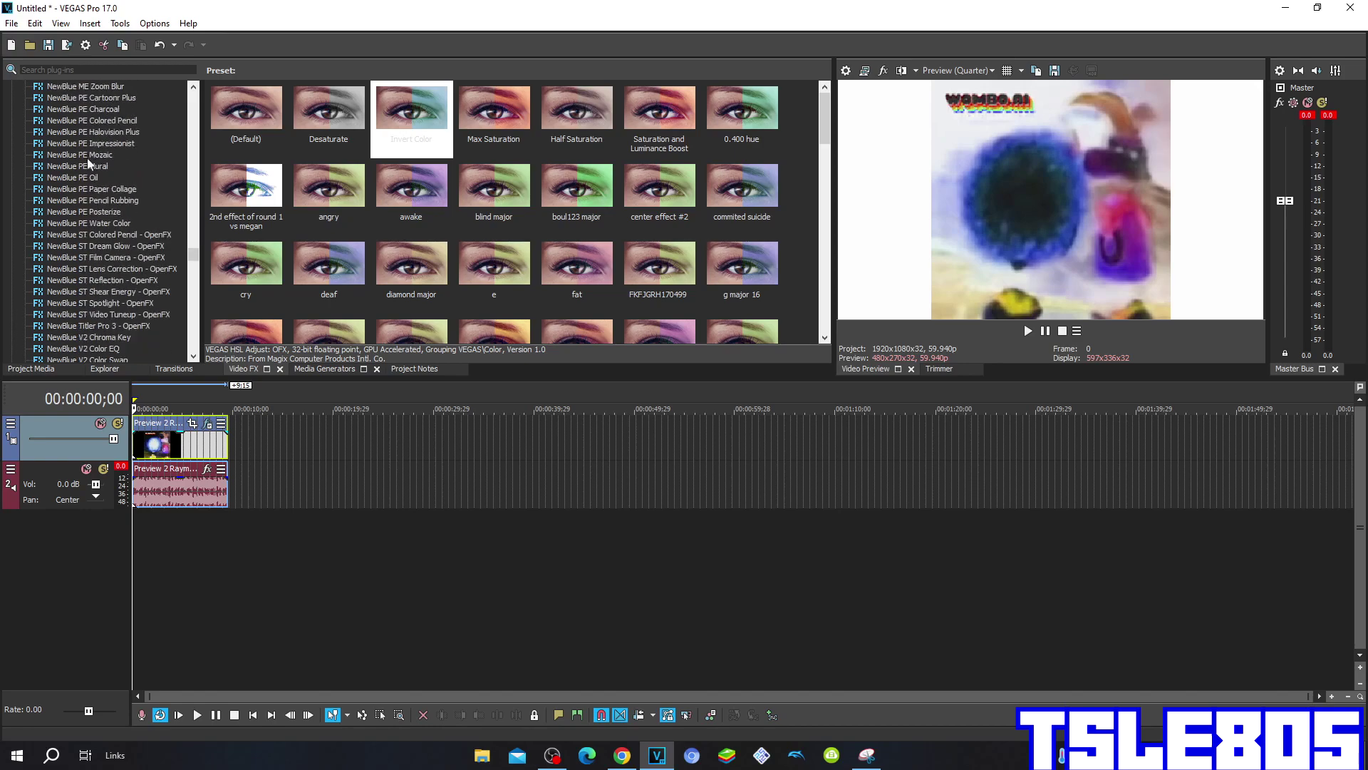
{"action": "left_click_drag", "start_coordinate": [189, 263], "coordinate": [190, 249]}
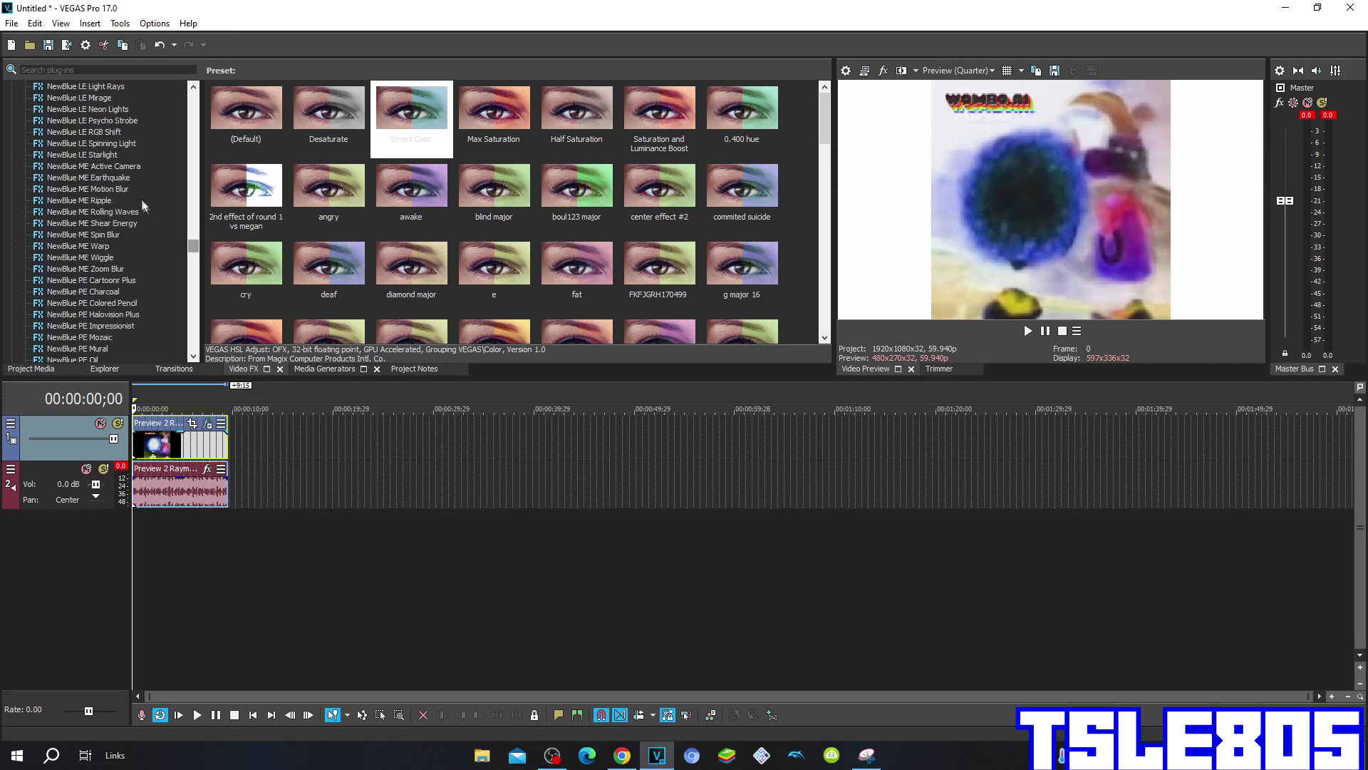
{"action": "left_click", "coordinate": [128, 178]}
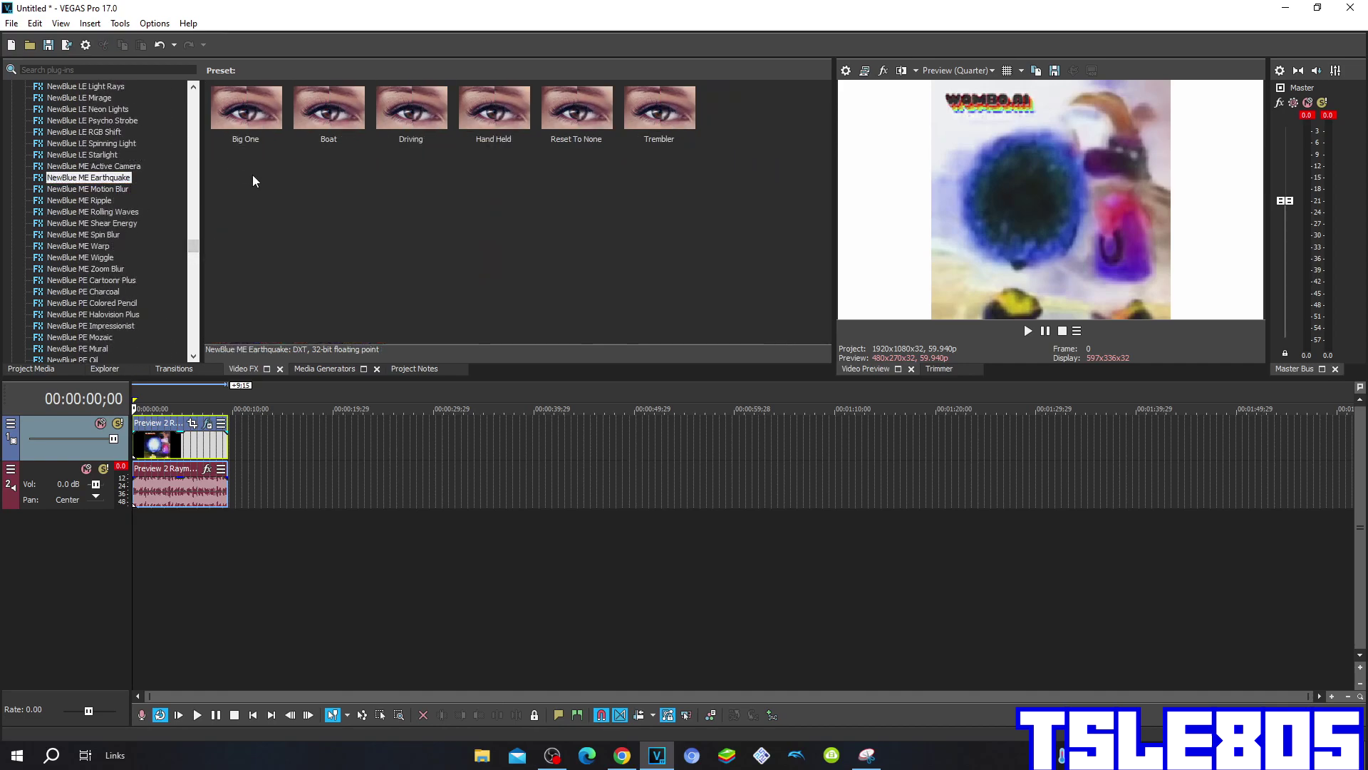
{"action": "left_click_drag", "start_coordinate": [283, 104], "coordinate": [208, 425]}
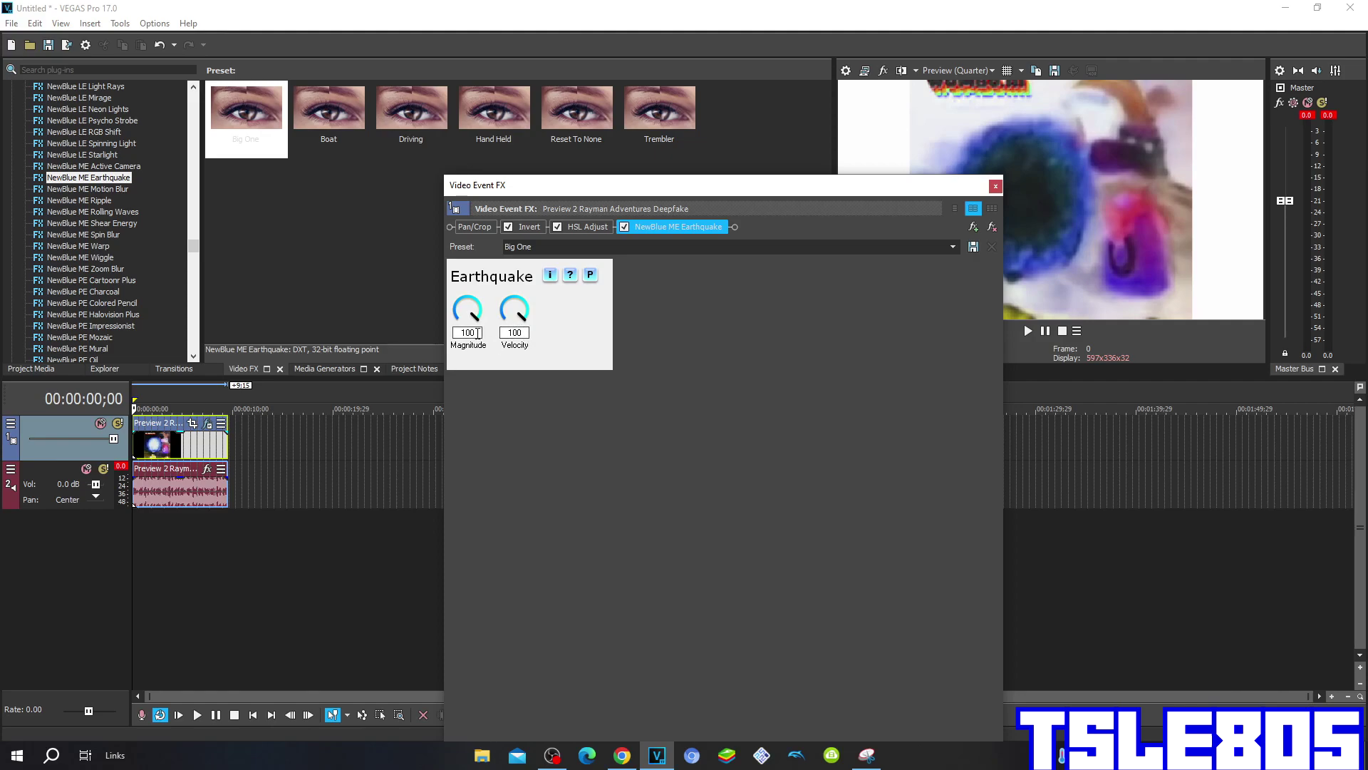
{"action": "left_click", "coordinate": [996, 186]}
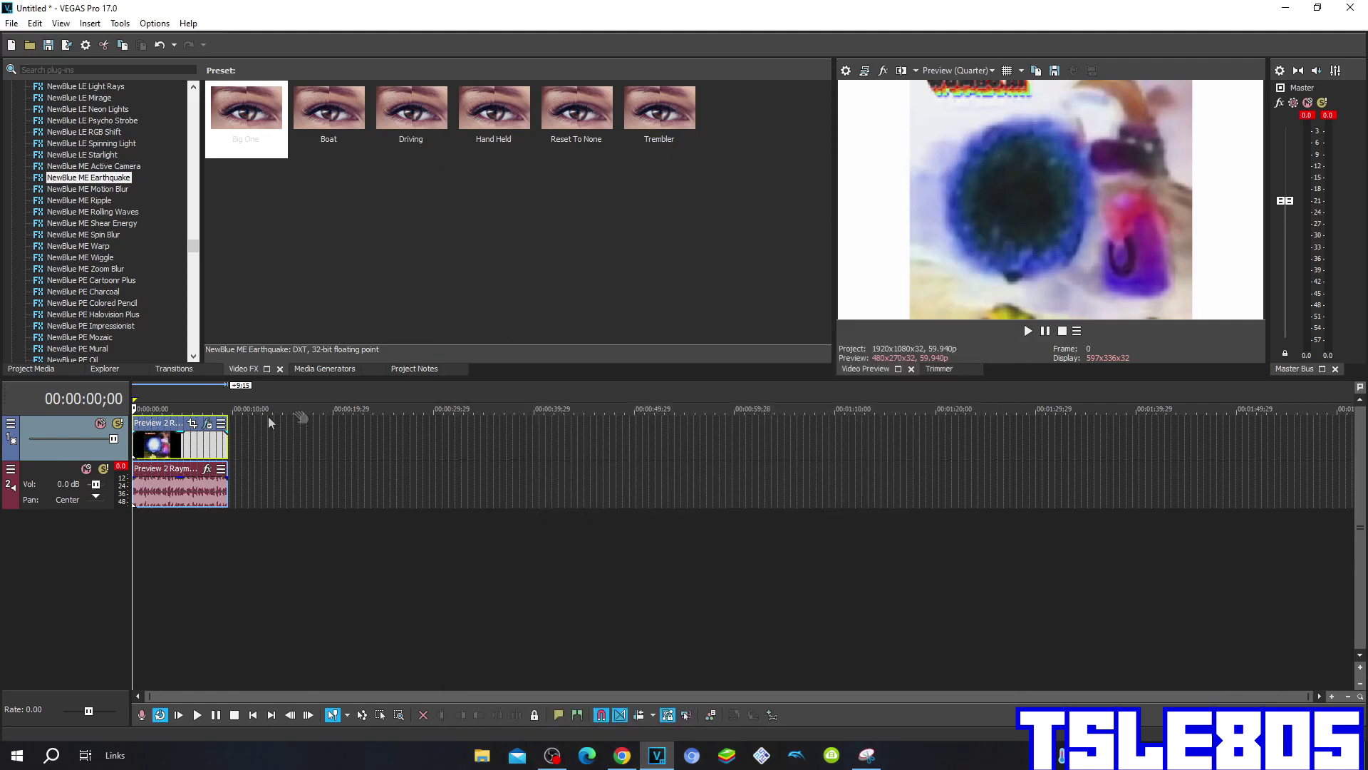
Lower the audio clip to about -10 dB and add IL Vocodex with the Clearer preset.
{"action": "left_click_drag", "start_coordinate": [177, 477], "coordinate": [174, 505]}
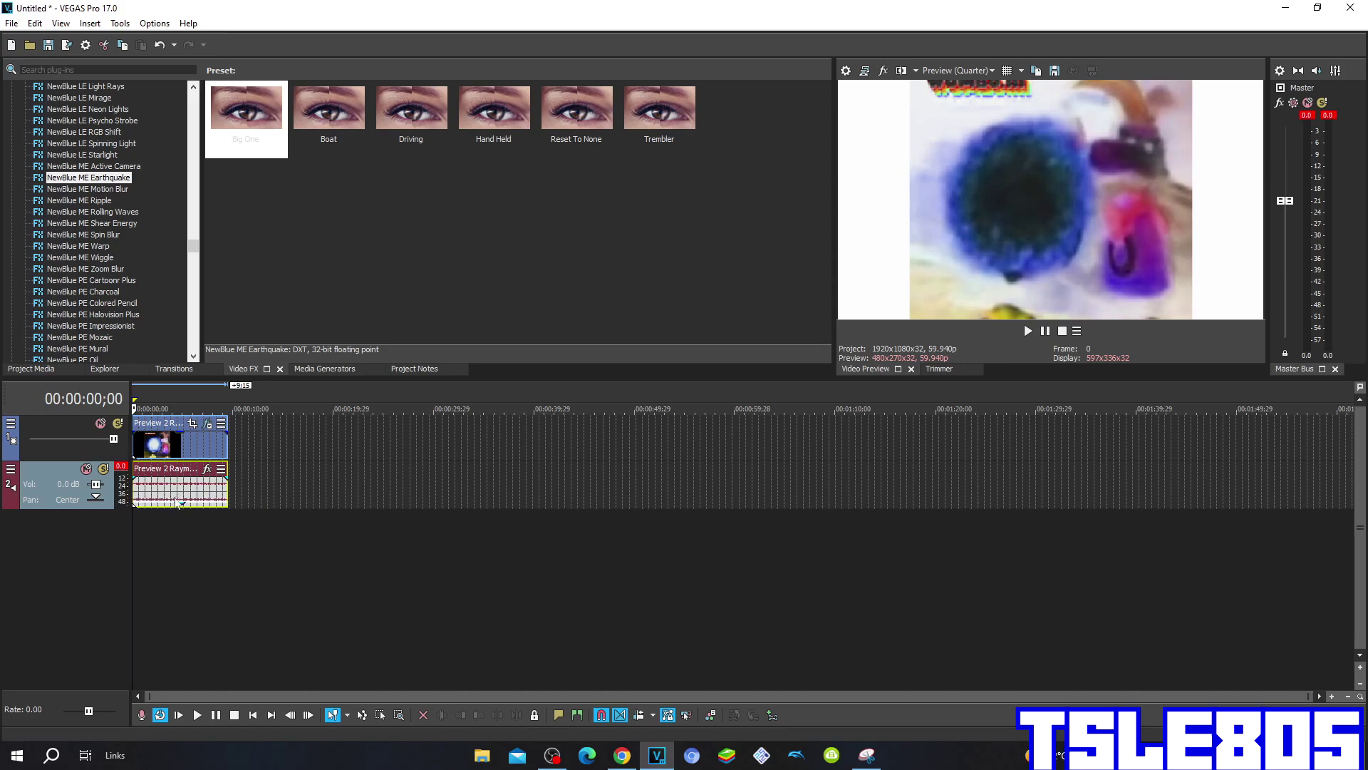
{"action": "left_click", "coordinate": [206, 471]}
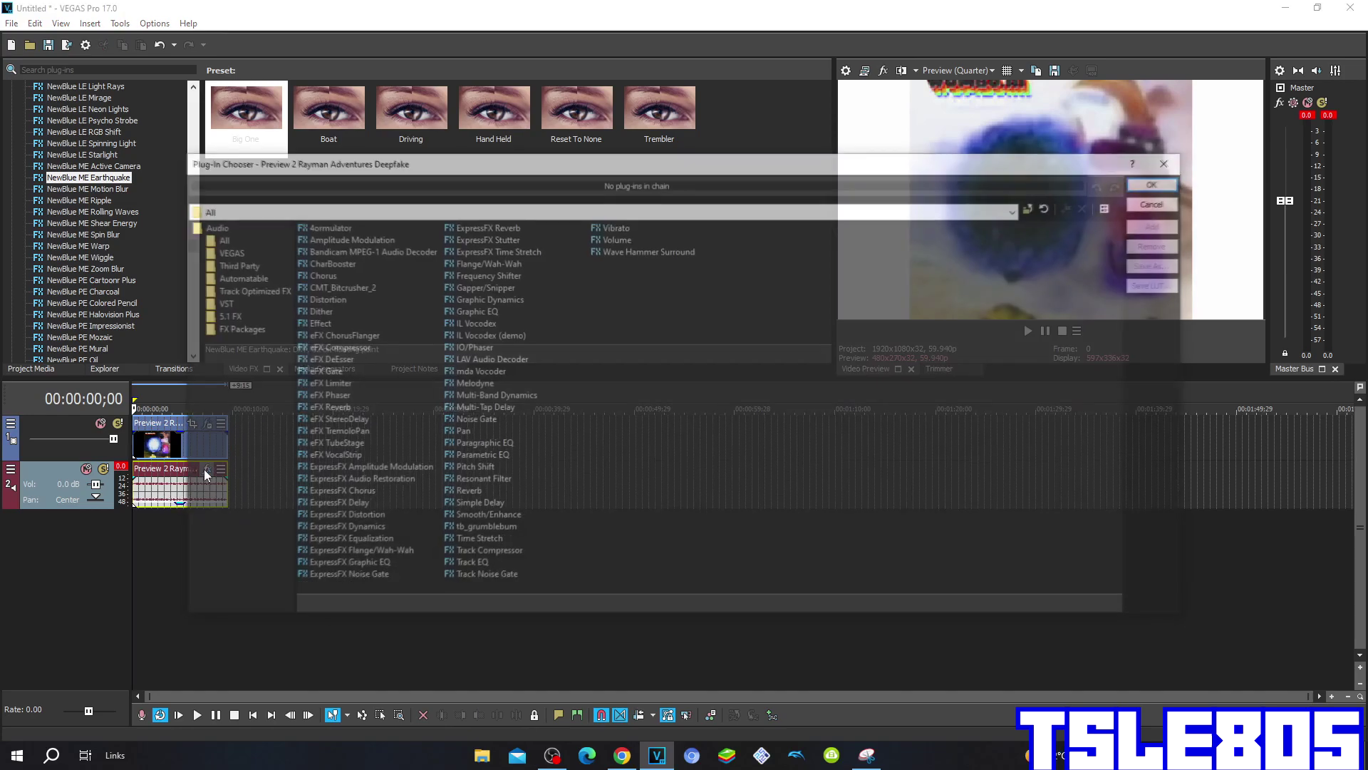
{"action": "left_click", "coordinate": [487, 326]}
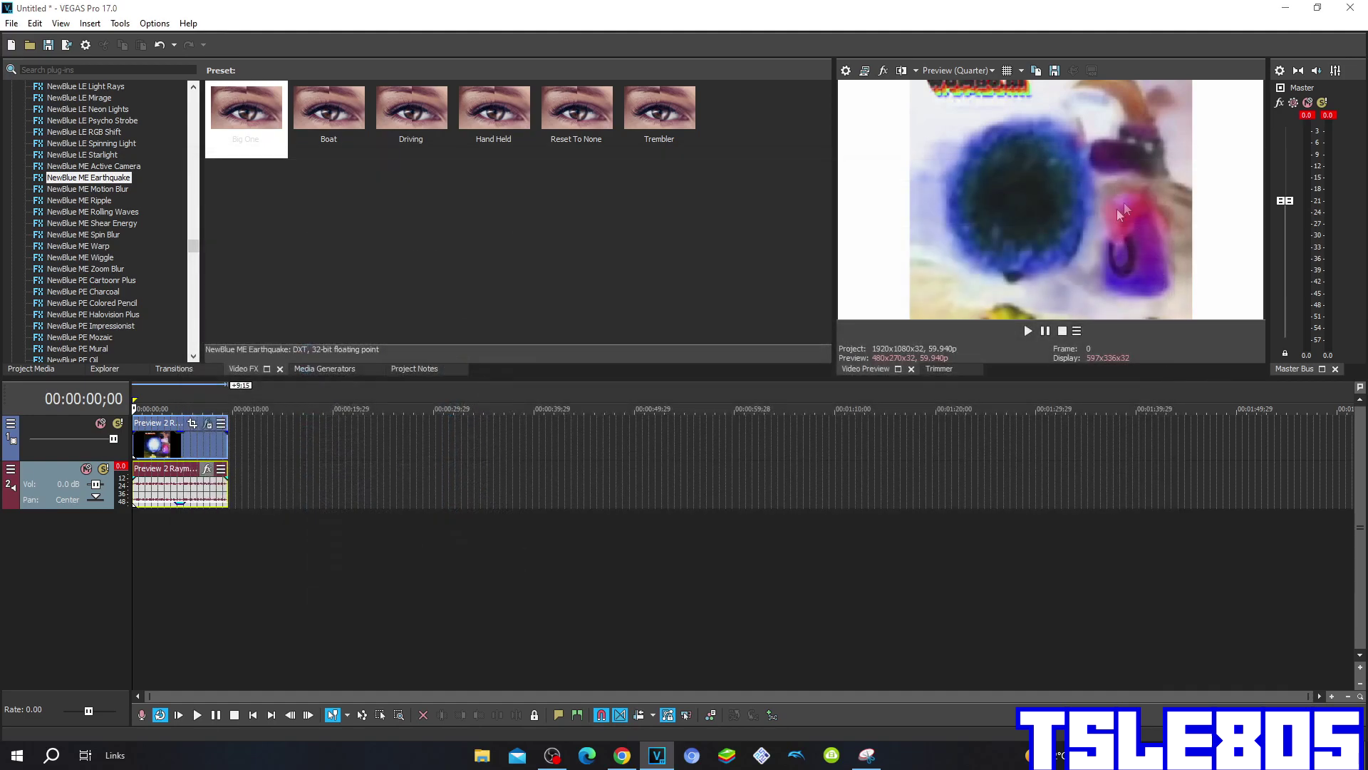
{"action": "left_click_drag", "start_coordinate": [914, 411], "coordinate": [827, 132]}
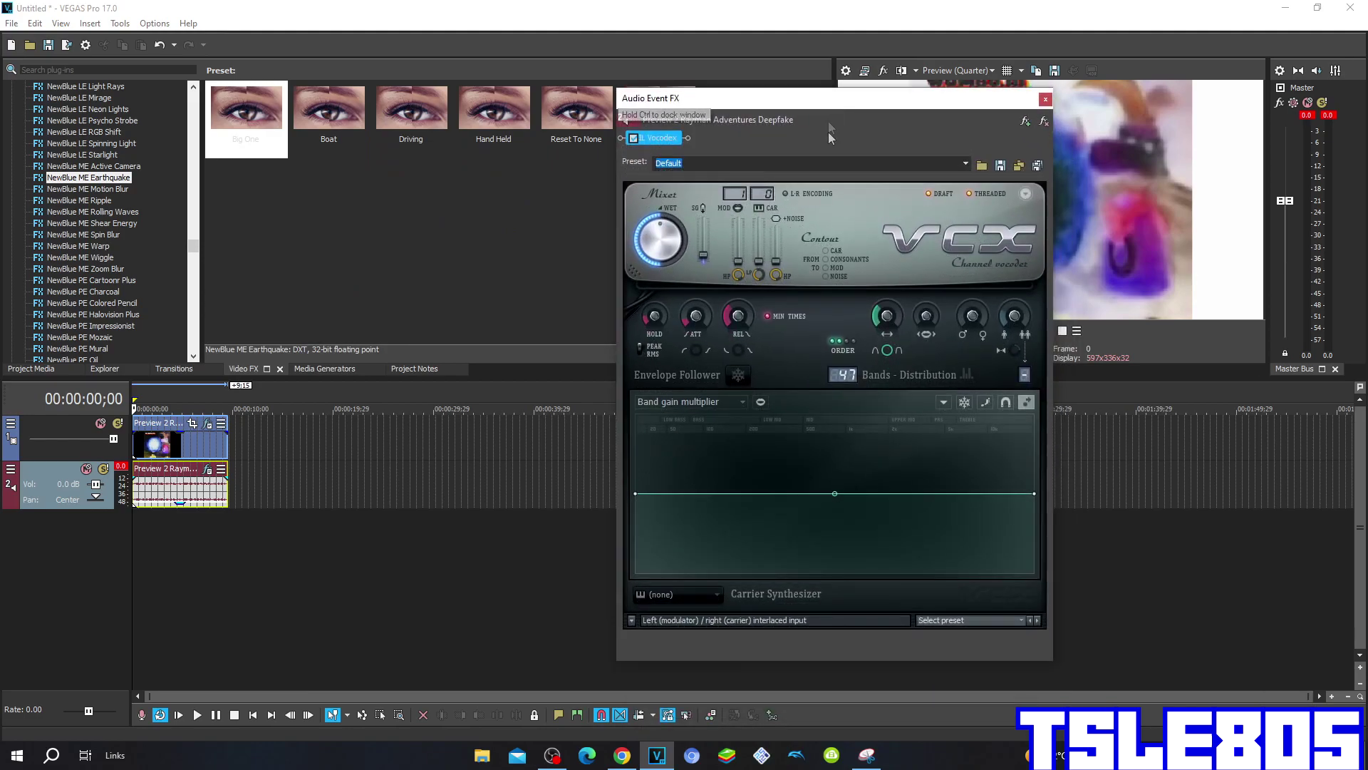
{"action": "left_click", "coordinate": [953, 620]}
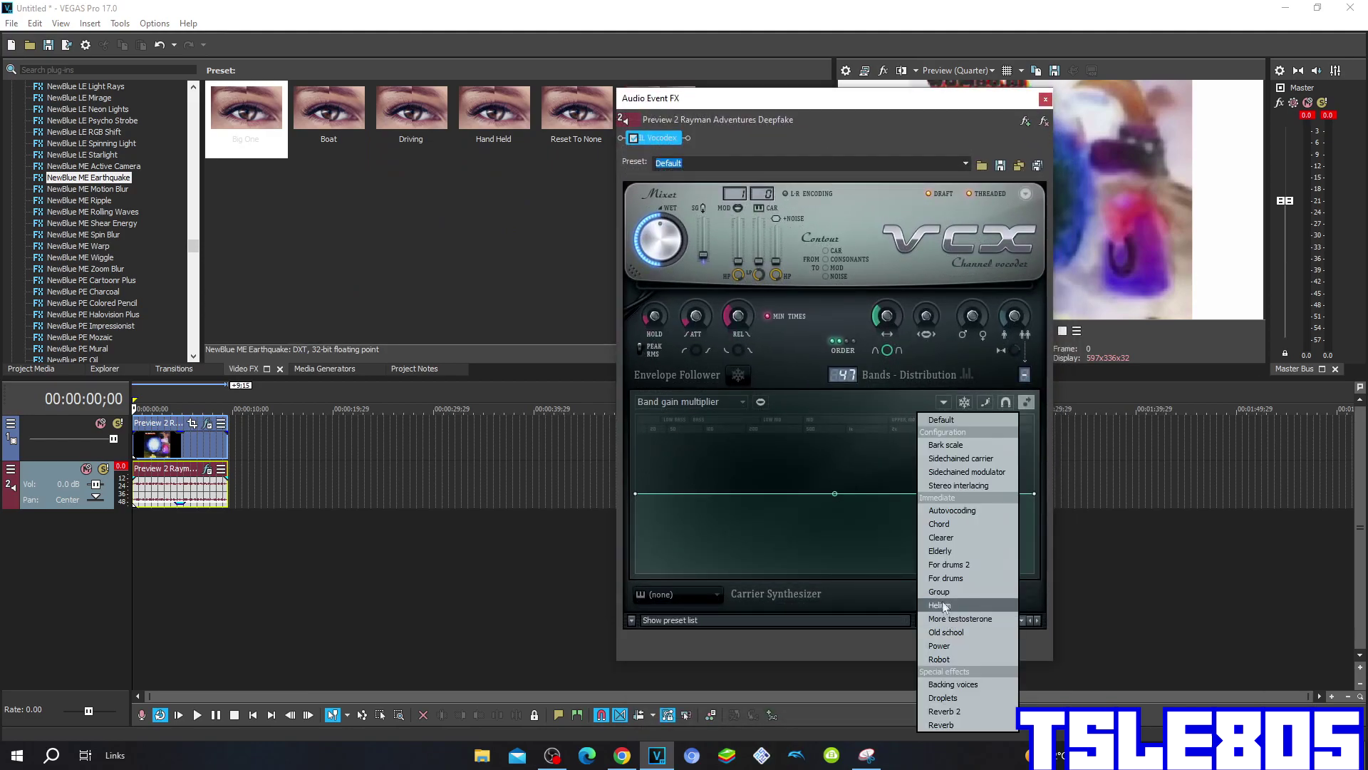
{"action": "left_click", "coordinate": [939, 537]}
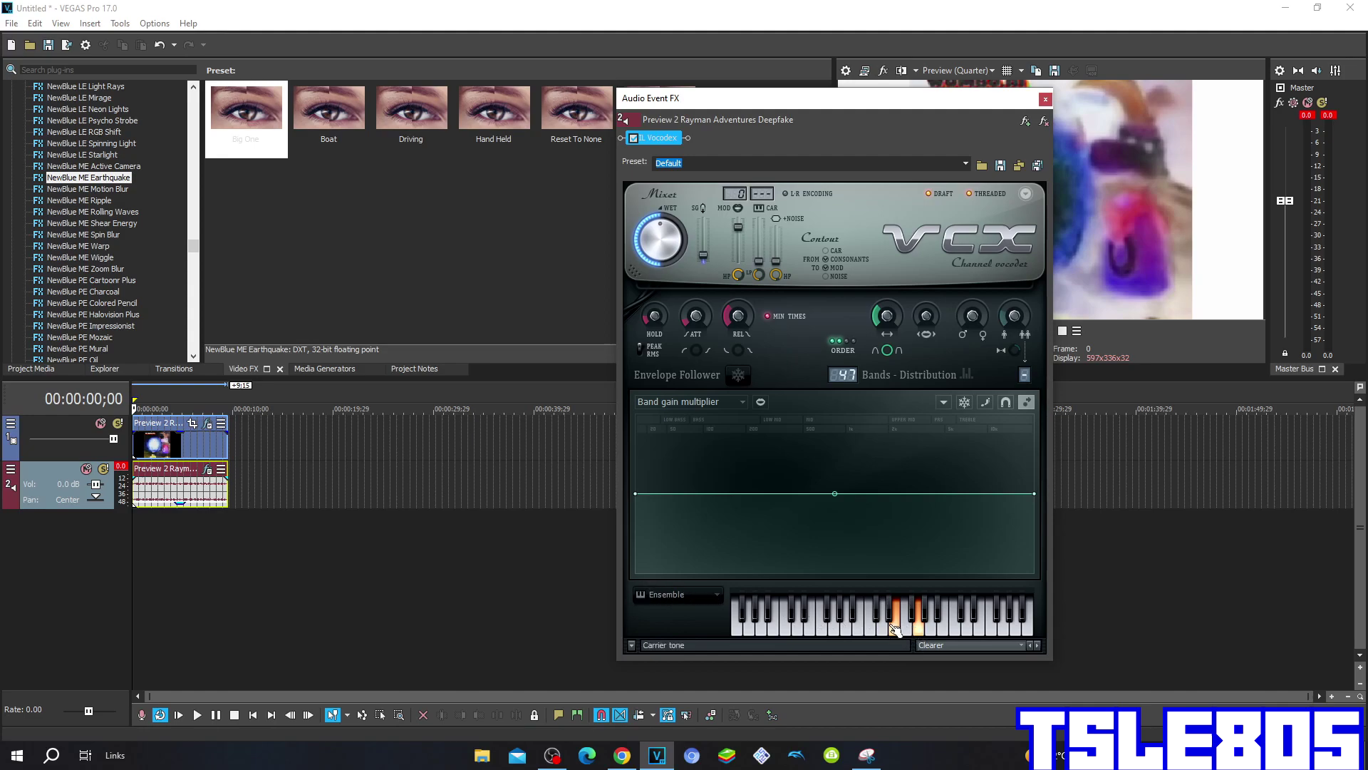
Chain ExpressFX Distortion after the vocoder using the [Sys] Mangle preset (100% distortion, hard clipping).
{"action": "left_click", "coordinate": [1027, 123]}
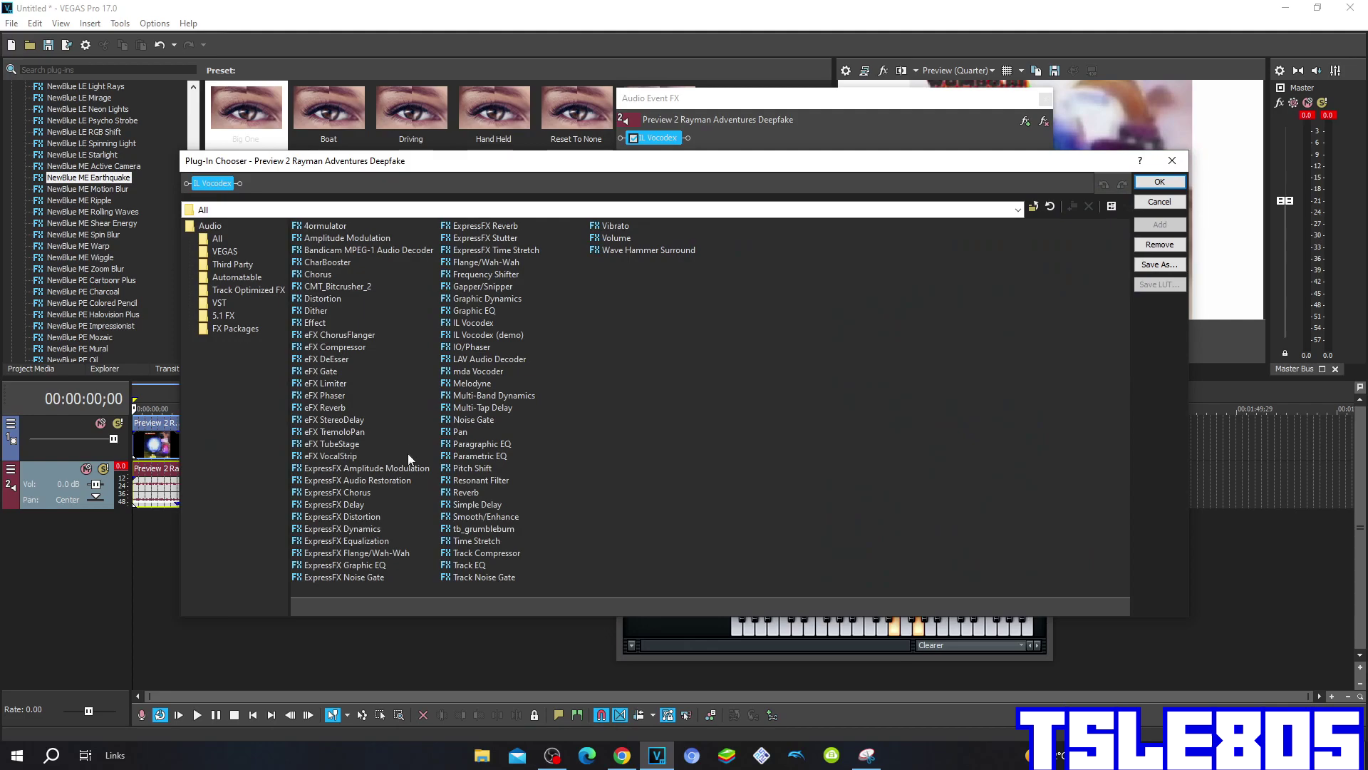
{"action": "double_click", "coordinate": [375, 515]}
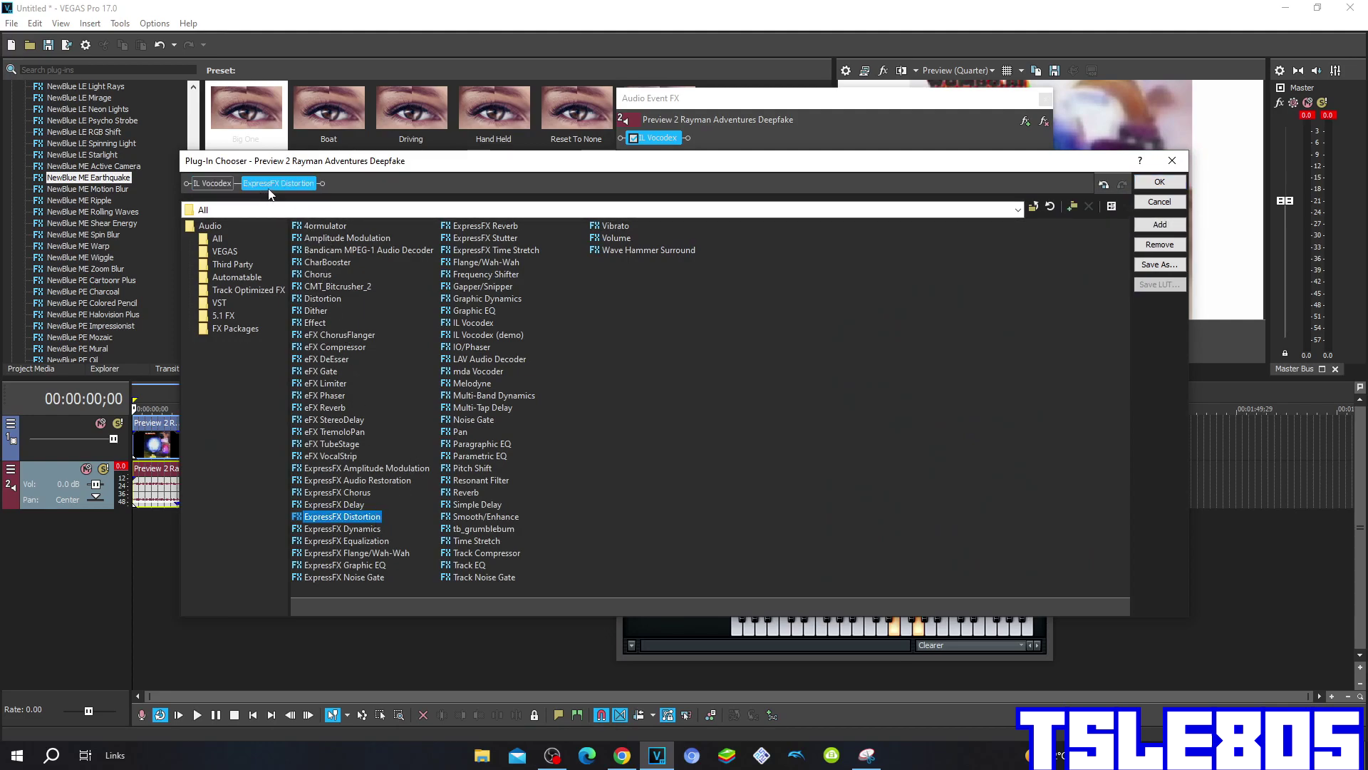
{"action": "left_click", "coordinate": [1154, 182]}
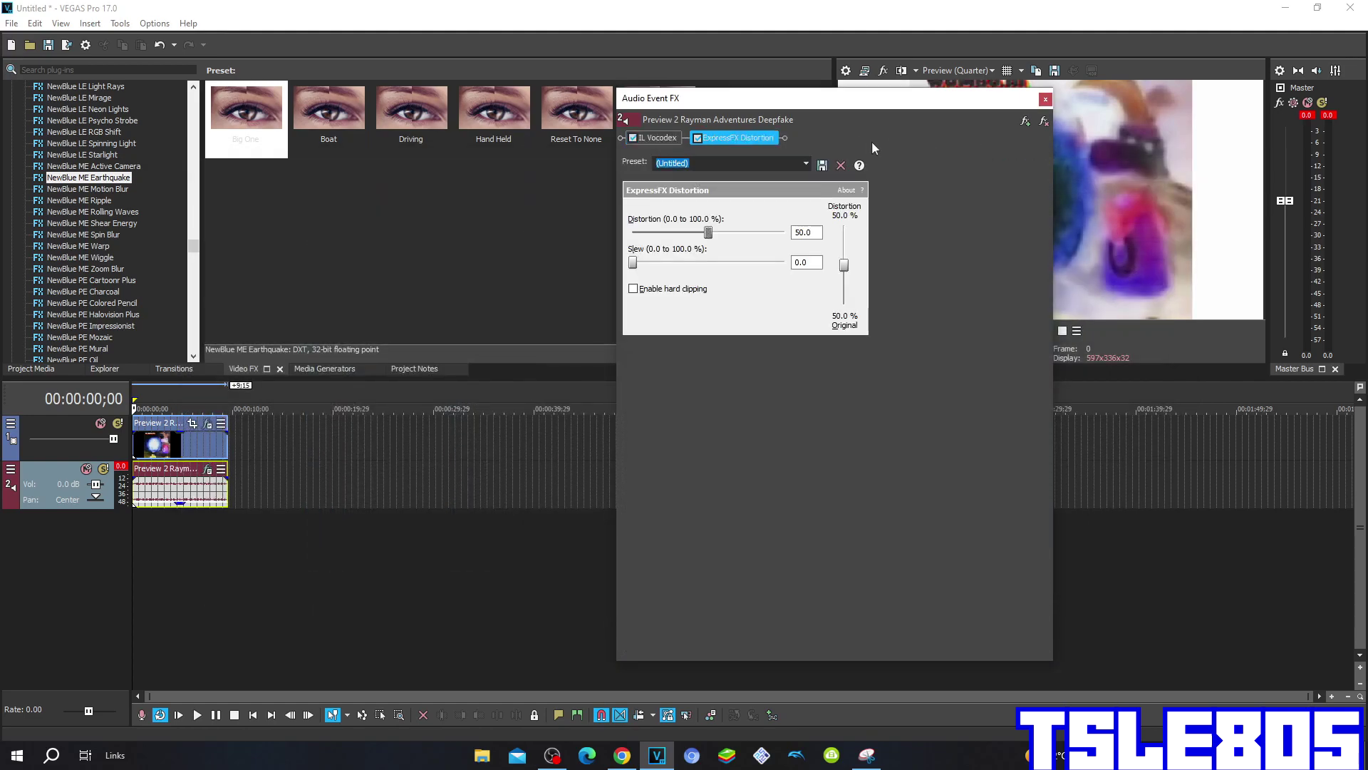
{"action": "left_click", "coordinate": [807, 163]}
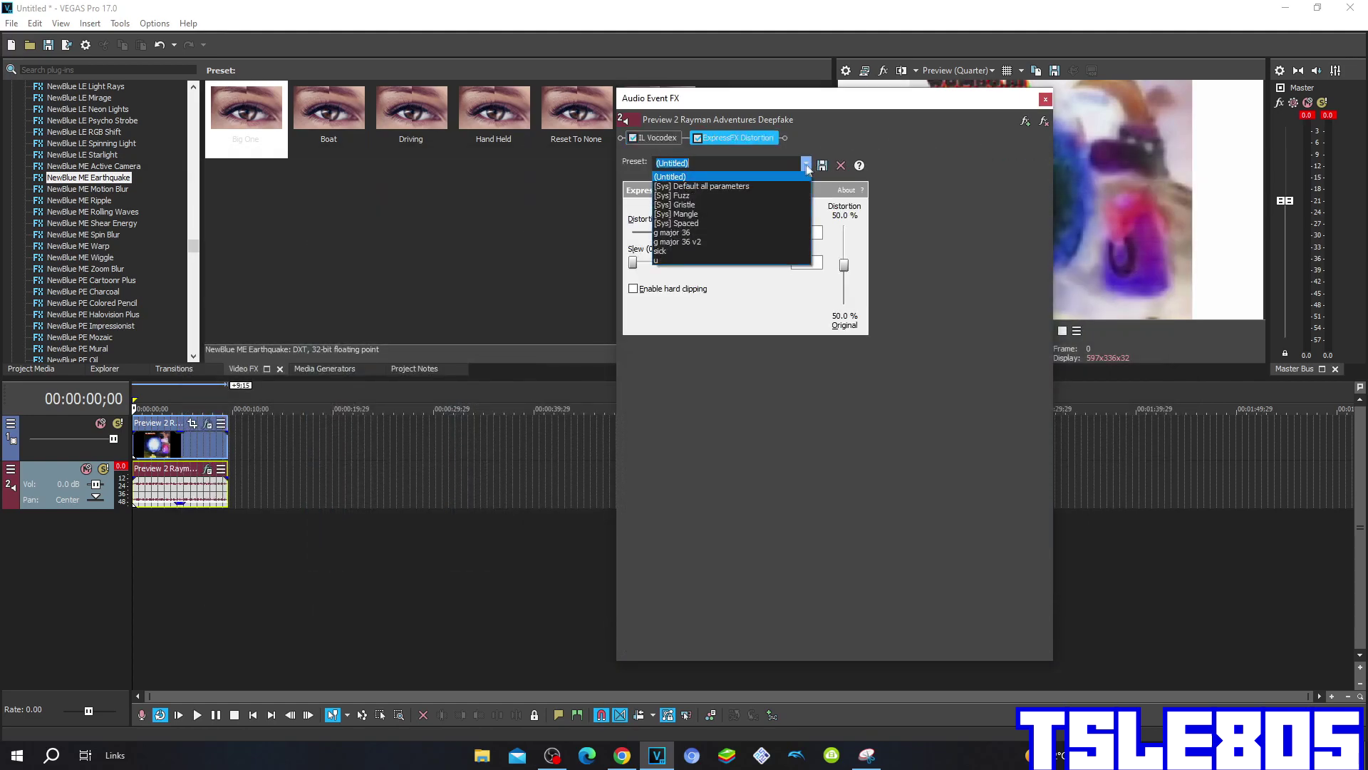
{"action": "left_click", "coordinate": [746, 215]}
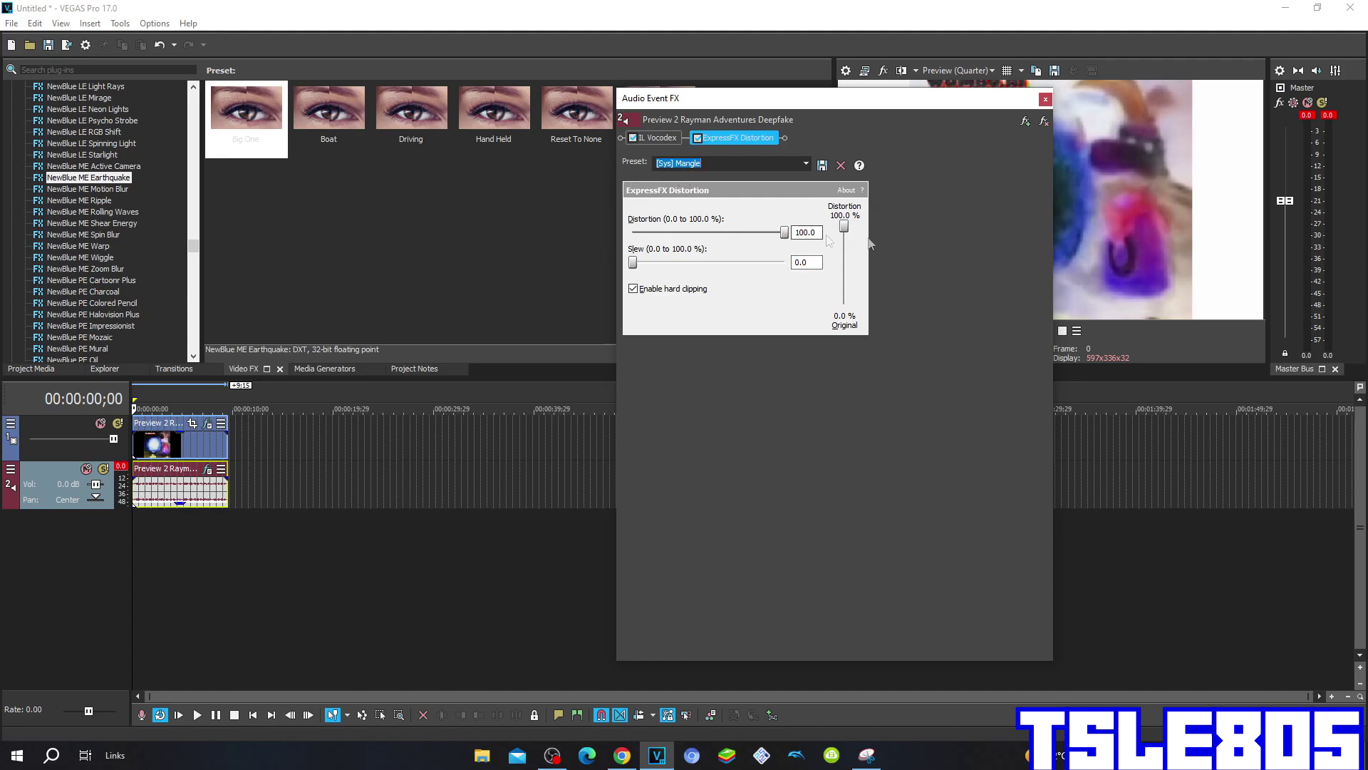
{"action": "left_click", "coordinate": [1045, 100]}
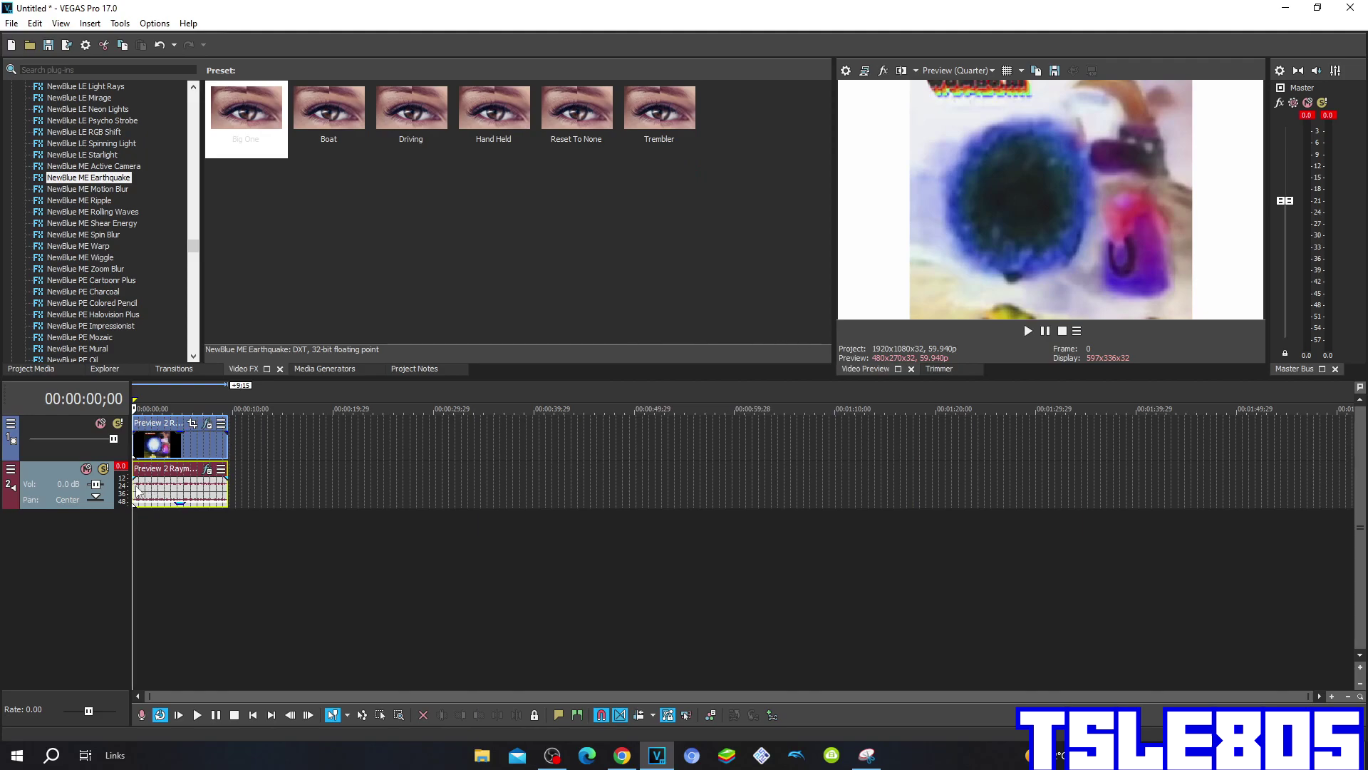
In the audio clip's Properties, set the stretch method to élastique with Pro attributes.
{"action": "right_click", "coordinate": [137, 491]}
{"action": "left_click", "coordinate": [314, 736]}
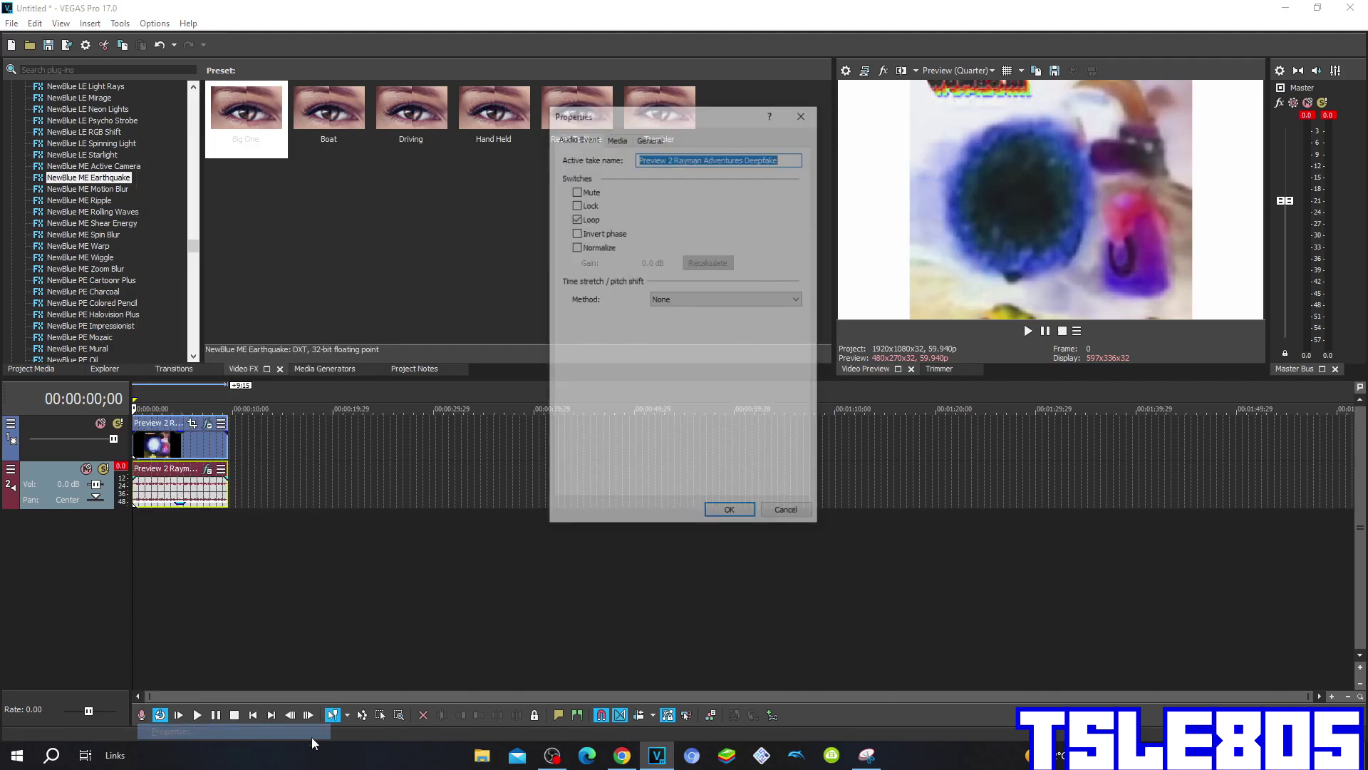
{"action": "left_click", "coordinate": [694, 299]}
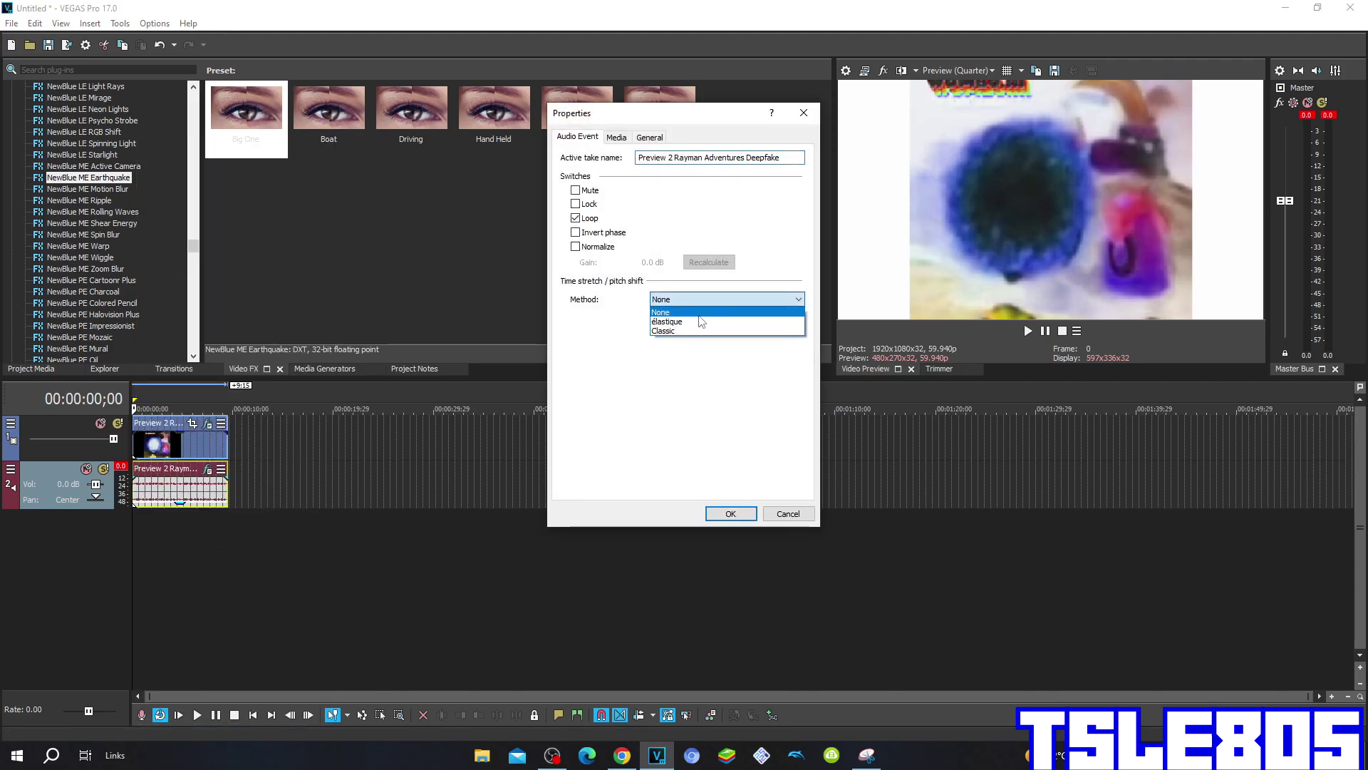
{"action": "left_click", "coordinate": [696, 315]}
{"action": "left_click", "coordinate": [695, 320]}
{"action": "left_click", "coordinate": [695, 342]}
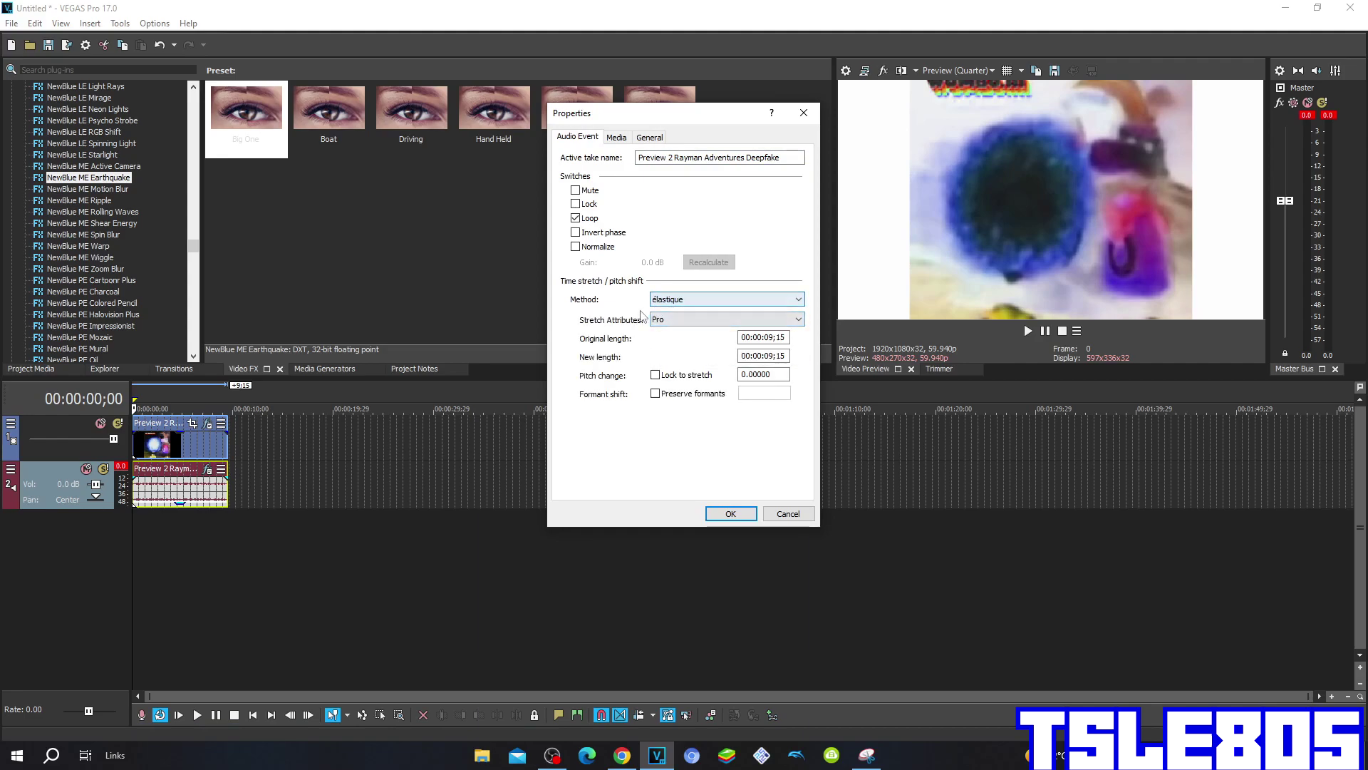
{"action": "left_click", "coordinate": [668, 321]}
{"action": "left_click", "coordinate": [666, 342]}
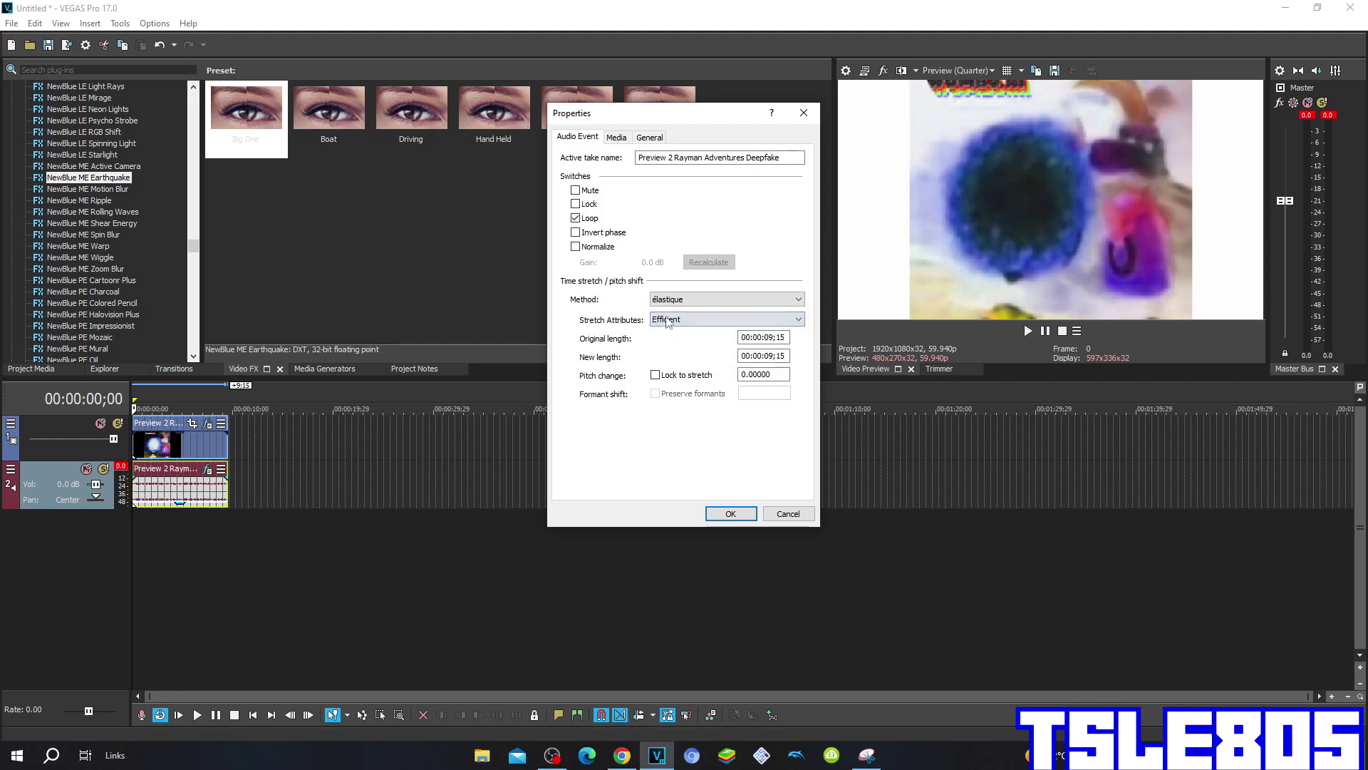
{"action": "left_click", "coordinate": [668, 319]}
{"action": "left_click", "coordinate": [666, 332]}
Try Classic stretching, return to élastique and apply, then drop the clip gain to -32.4 dB.
{"action": "left_click", "coordinate": [669, 299]}
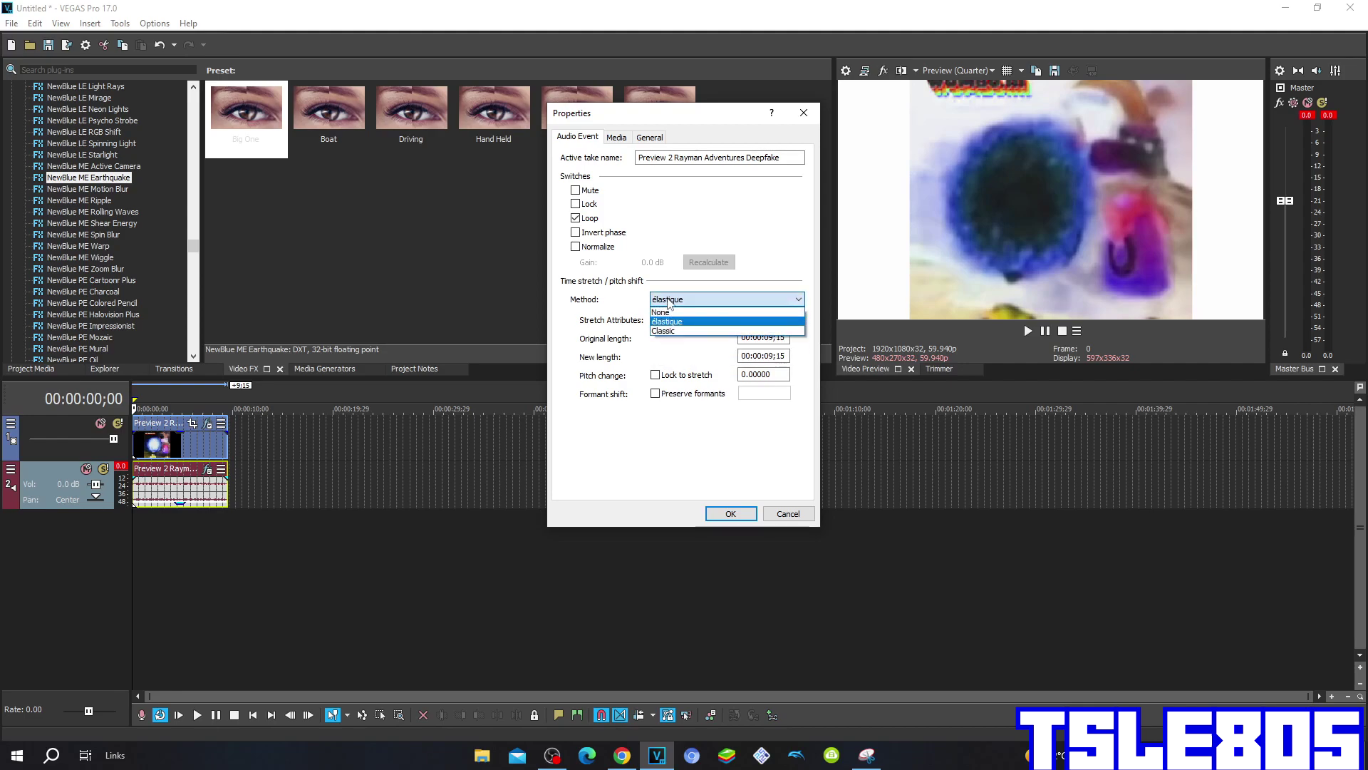
{"action": "left_click", "coordinate": [669, 330]}
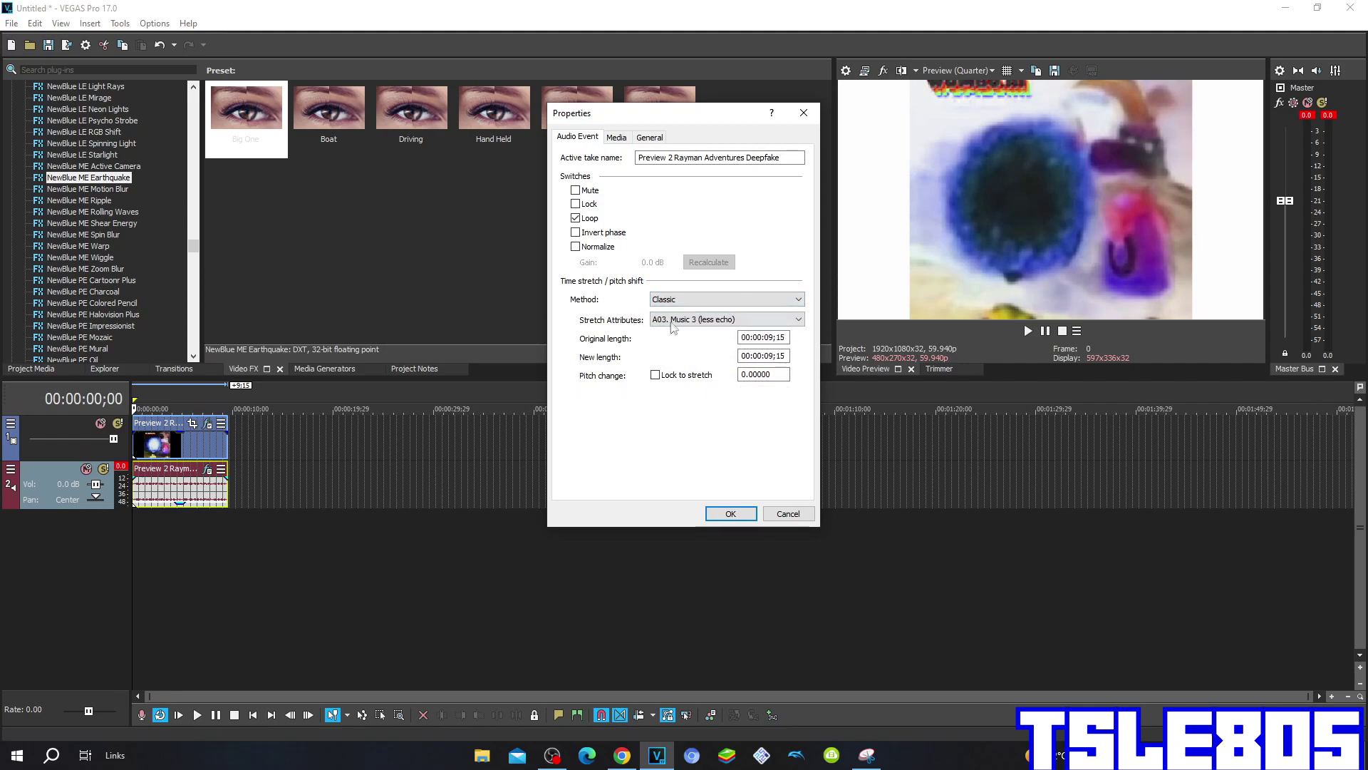
{"action": "left_click", "coordinate": [672, 326]}
{"action": "left_click", "coordinate": [728, 478]}
{"action": "left_click", "coordinate": [702, 300]}
{"action": "left_click", "coordinate": [702, 322]}
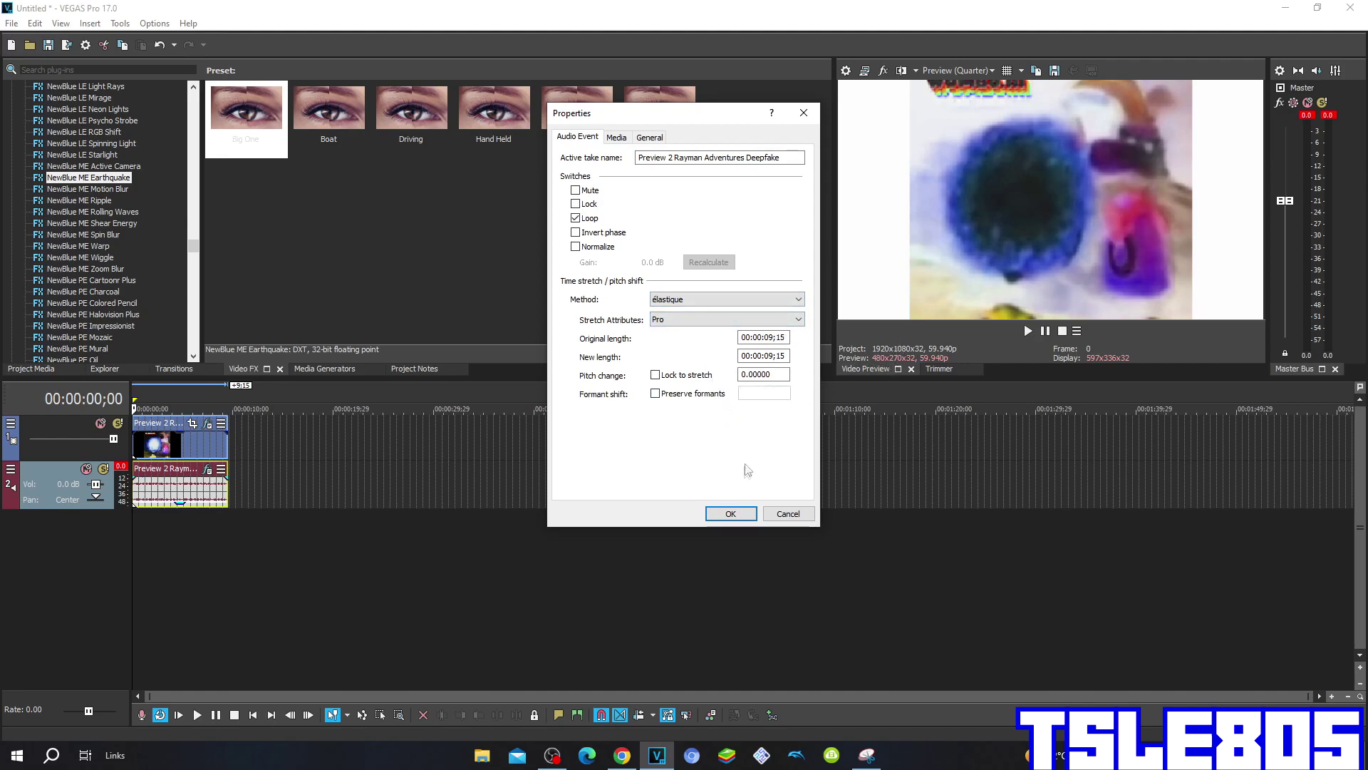
{"action": "left_click", "coordinate": [752, 512]}
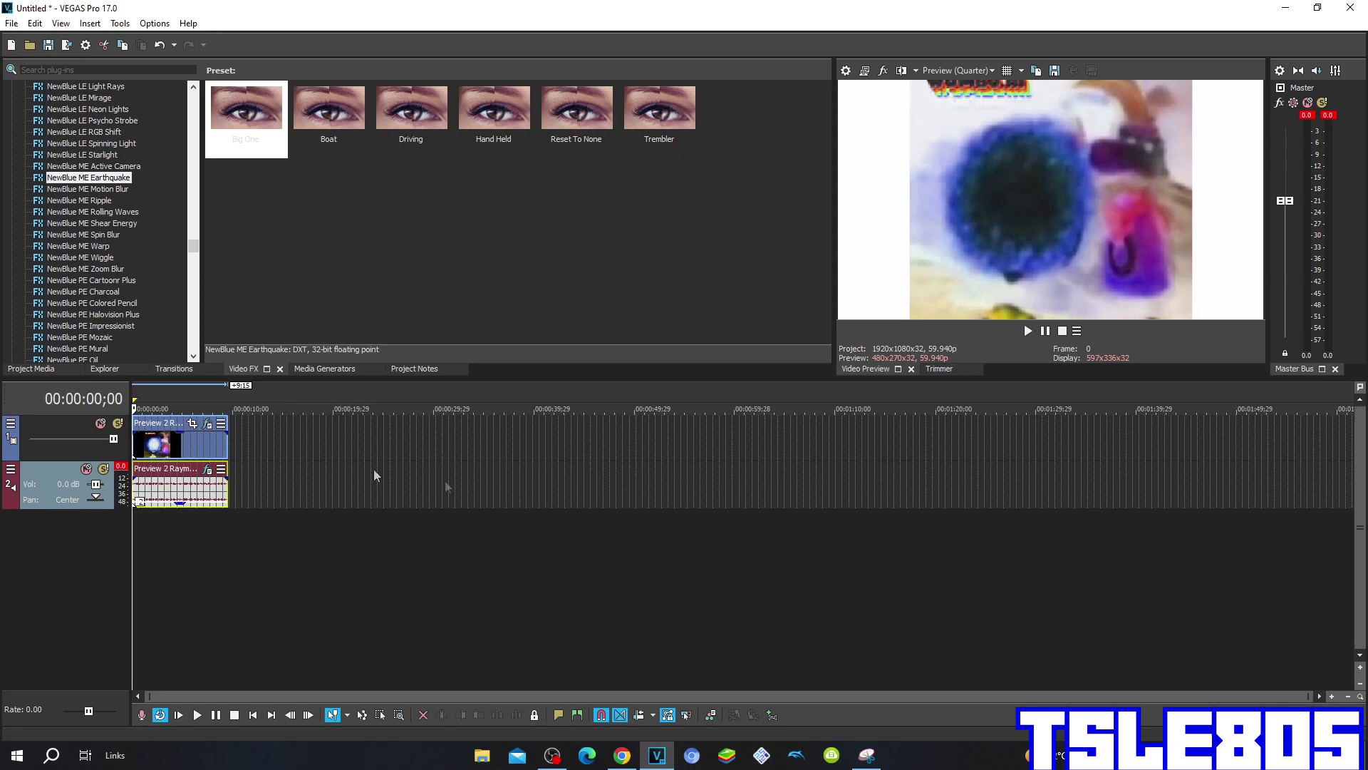
{"action": "left_click_drag", "start_coordinate": [153, 476], "coordinate": [174, 509]}
Mute the microphone input in the OBS recorder and minimize it.
{"action": "left_click", "coordinate": [552, 754]}
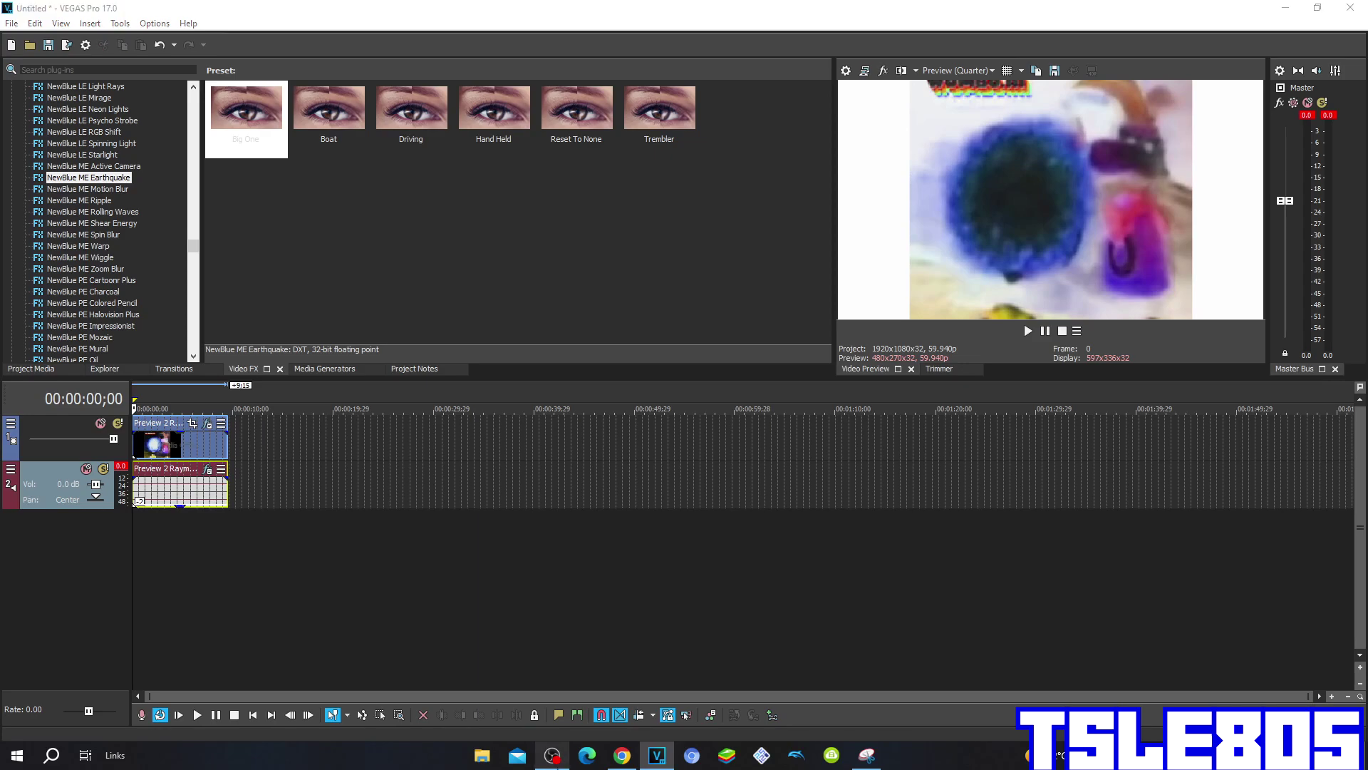
{"action": "left_click_drag", "start_coordinate": [810, 545], "coordinate": [632, 542]}
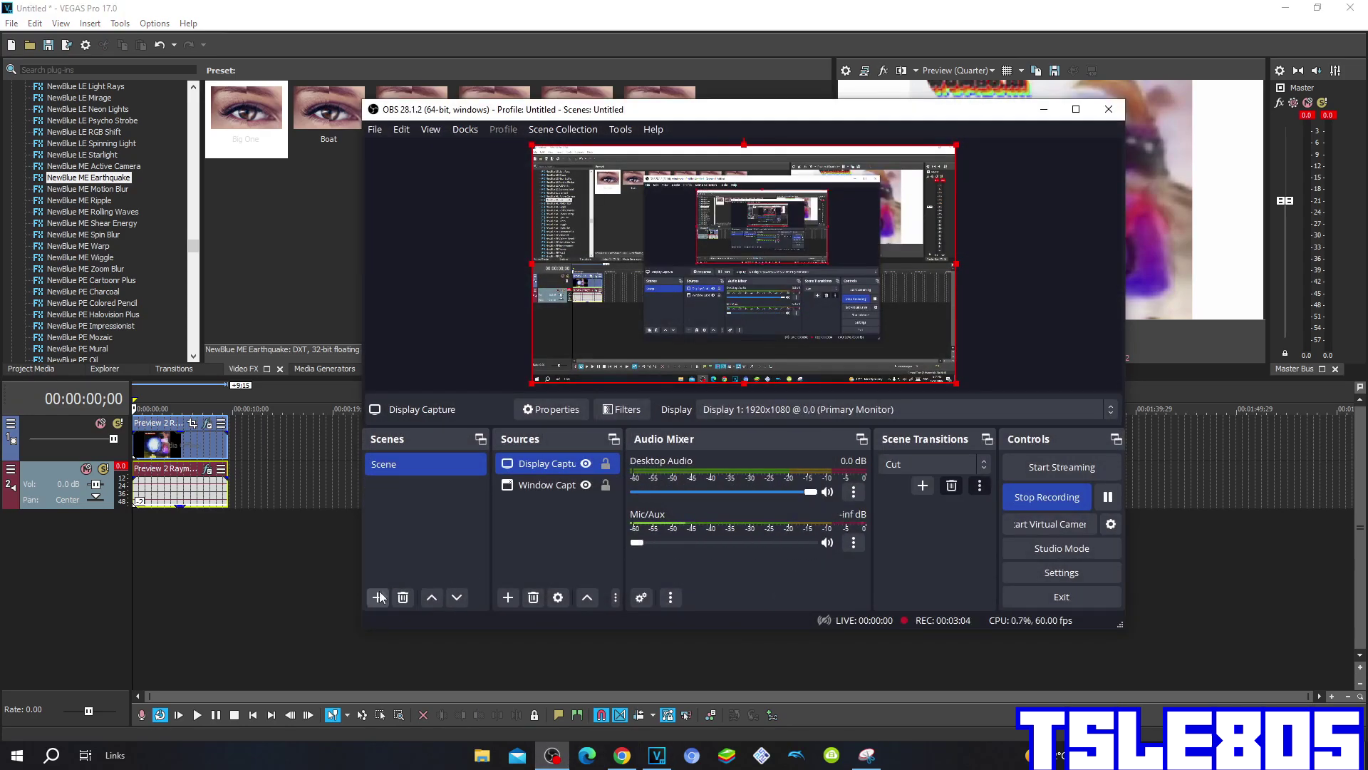
{"action": "left_click", "coordinate": [1043, 109]}
Preview the effected clip through to 00:00:09;26, then bring OBS back up.
{"action": "left_click", "coordinate": [1028, 331]}
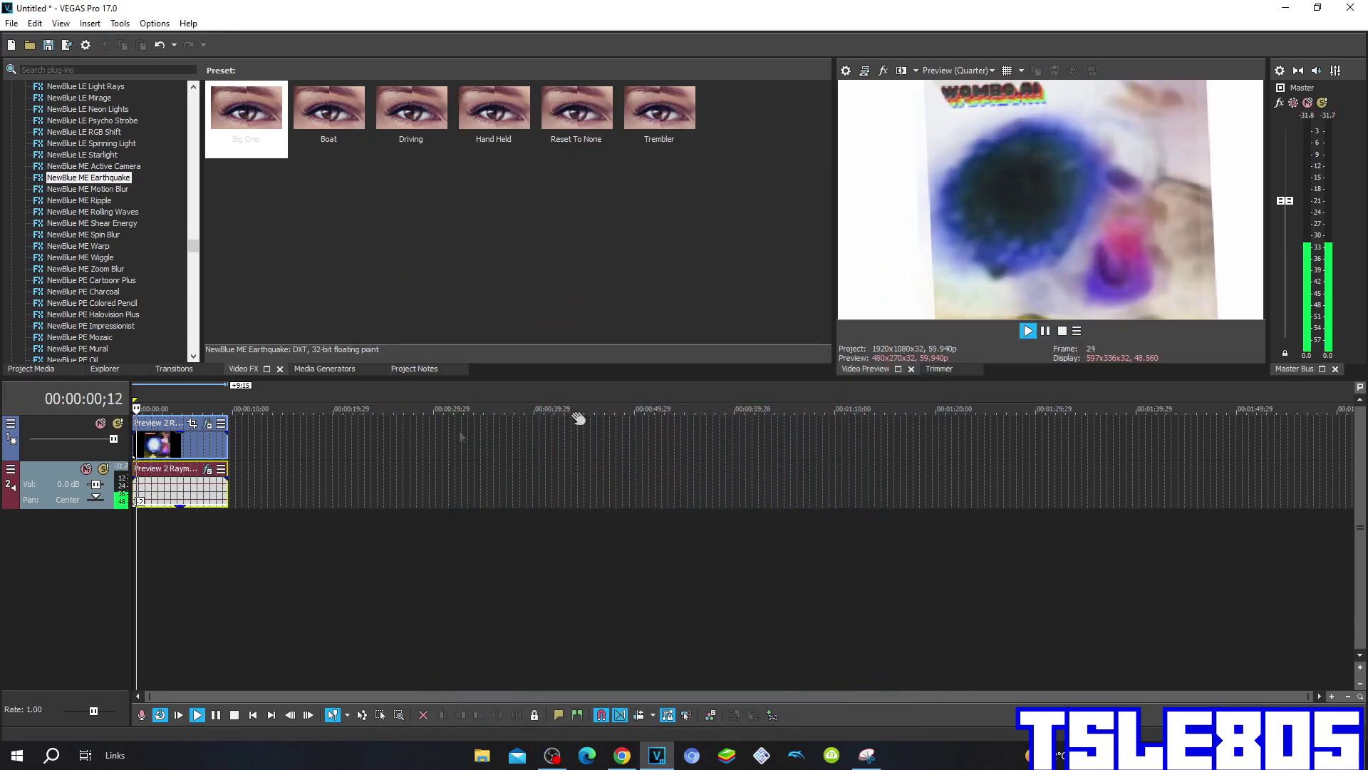
{"action": "left_click", "coordinate": [1046, 332]}
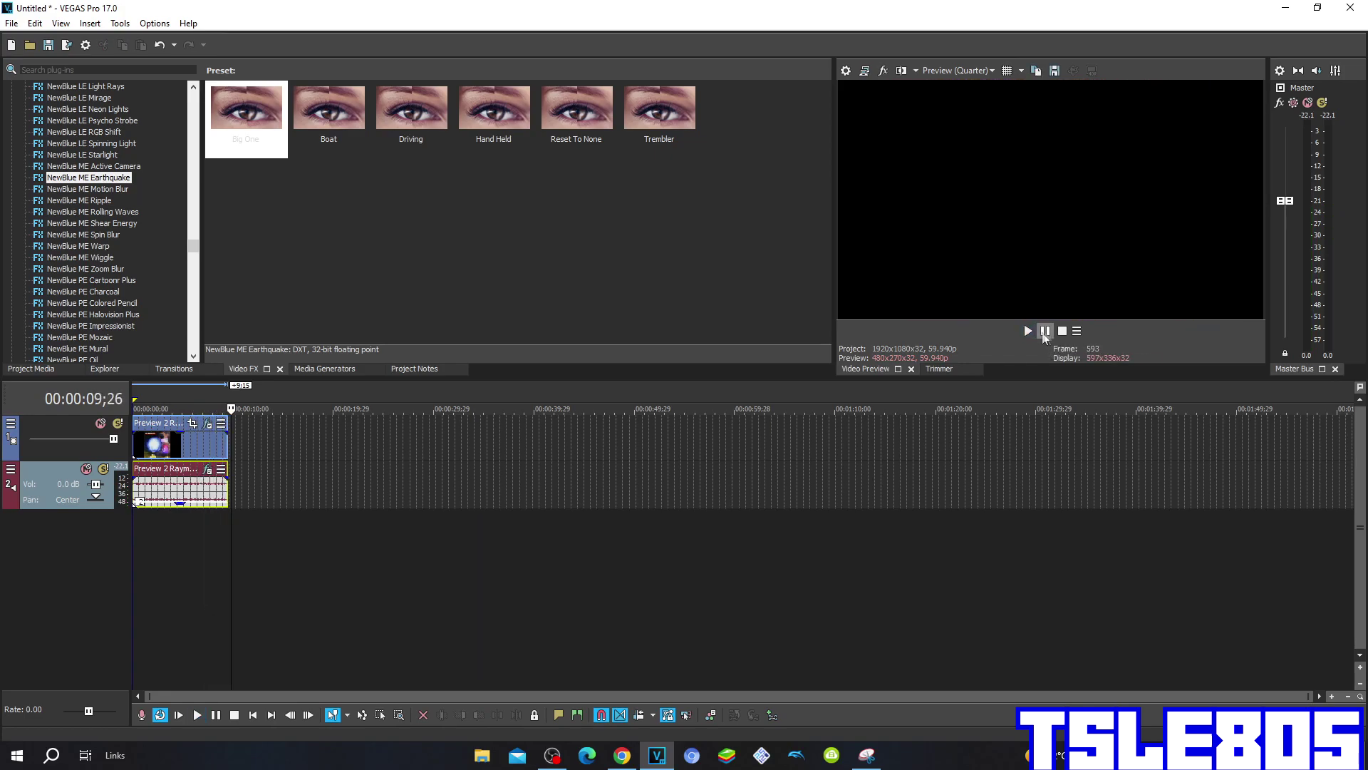
{"action": "left_click", "coordinate": [564, 748]}
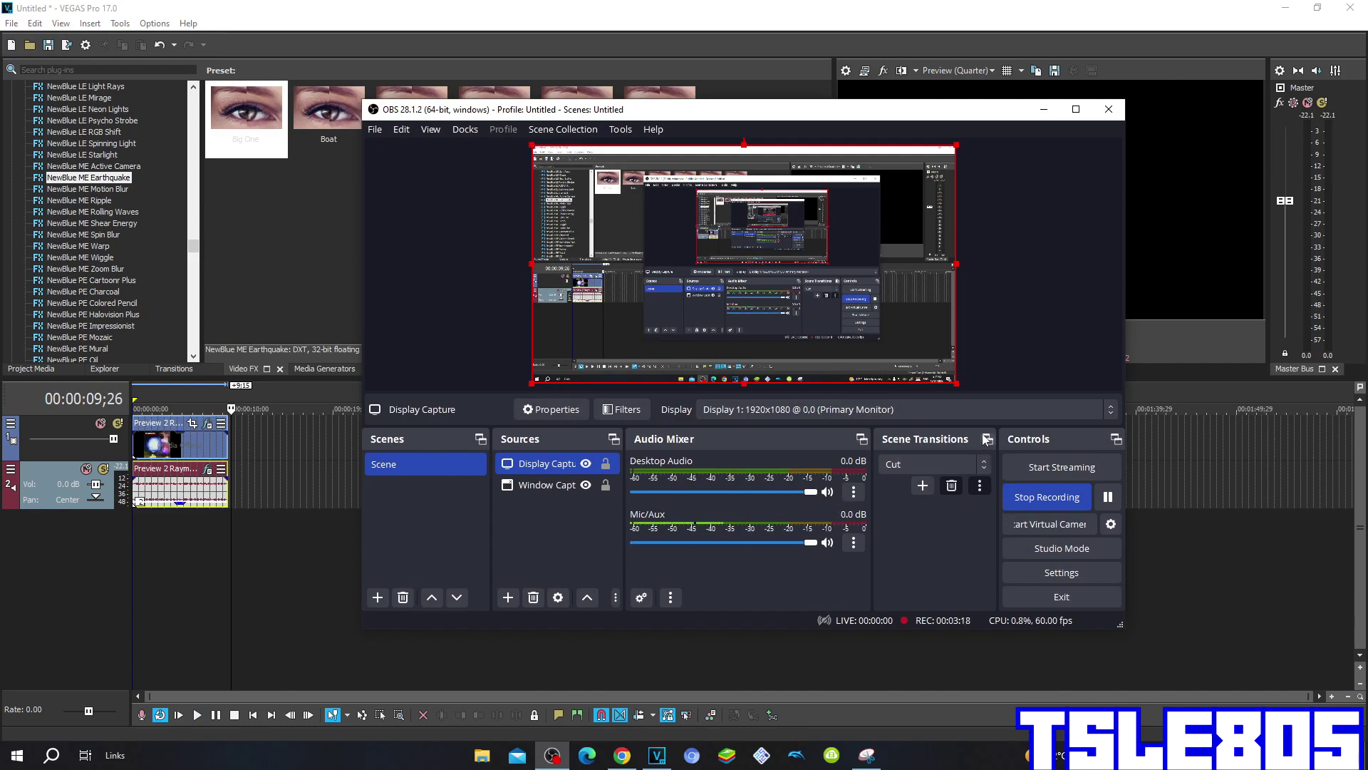